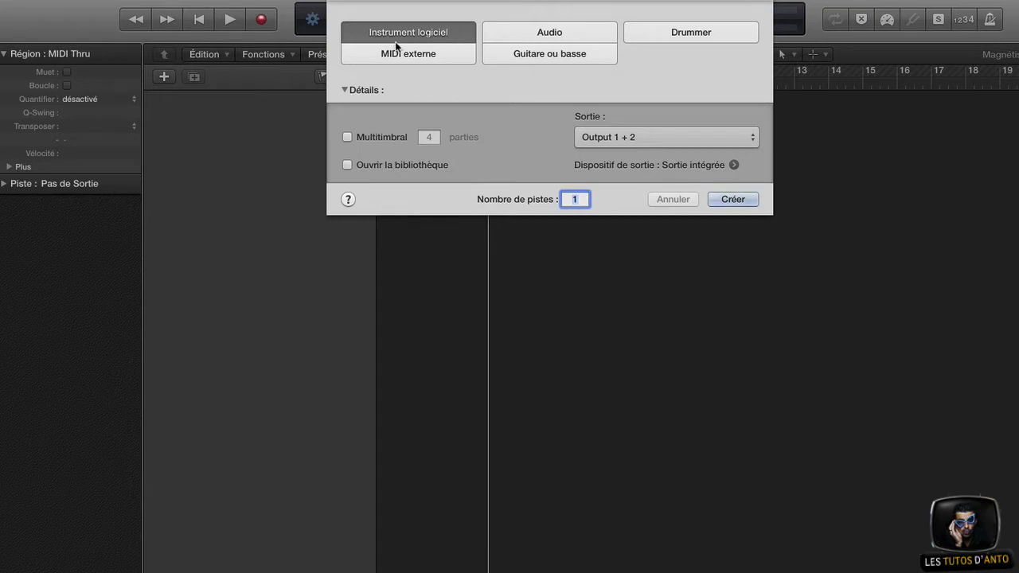
# - Compare the new-track options for Audio, Drummer, MIDI externe and Guitare ou basse, finishing with the Audio type selected
pyautogui.click(561, 33)
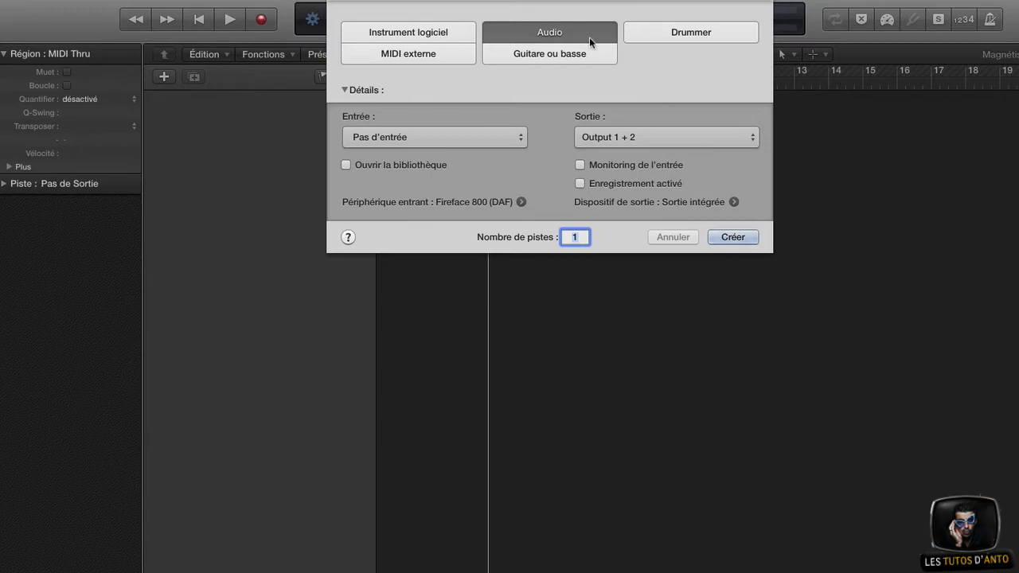
pyautogui.click(739, 33)
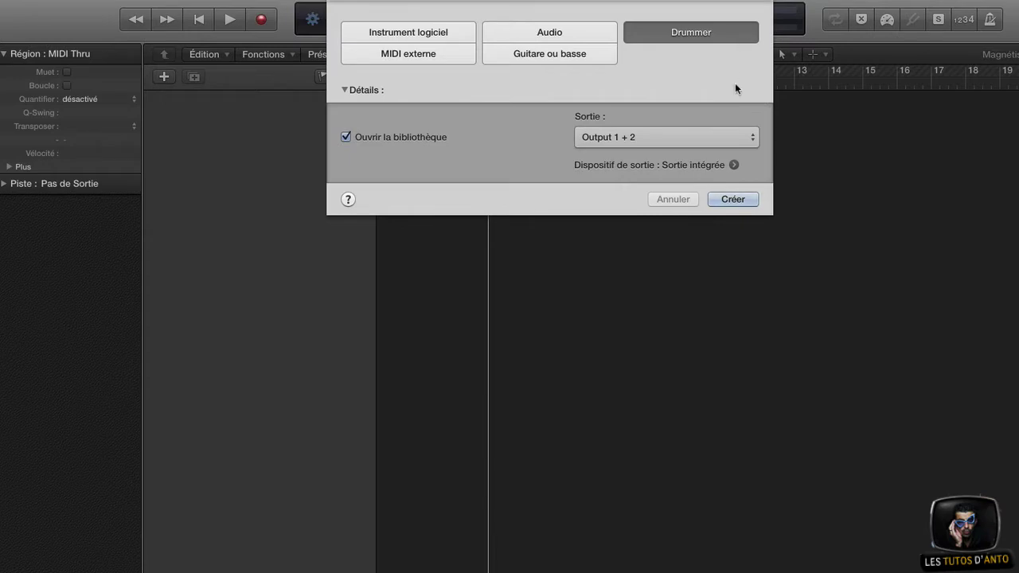
pyautogui.click(414, 62)
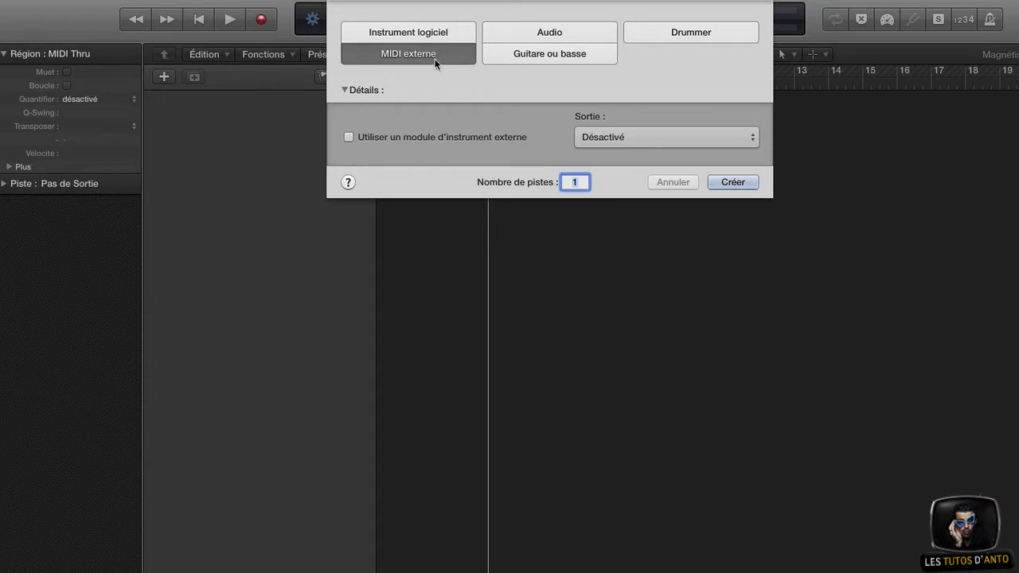
pyautogui.click(585, 54)
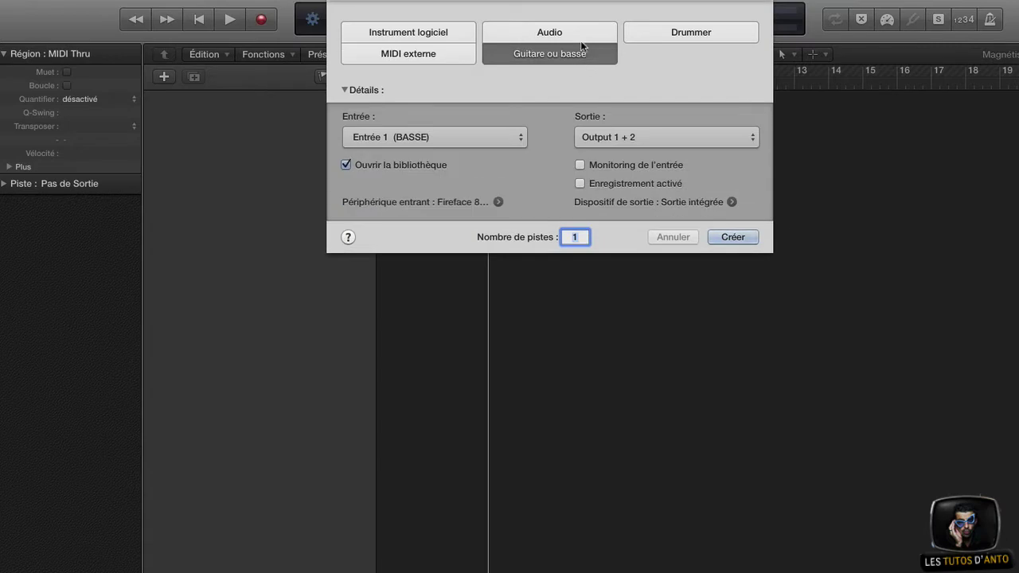
pyautogui.click(591, 31)
pyautogui.click(595, 55)
pyautogui.click(553, 32)
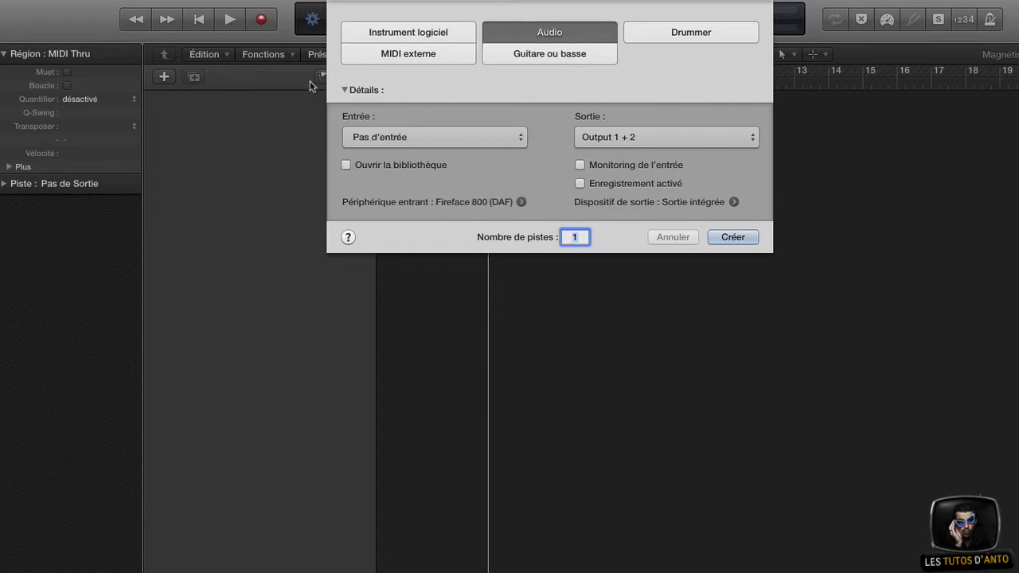
# - Examine the Audio track's details, including the available inputs, outputs and buses, and the Enregistrement activé option
pyautogui.click(343, 89)
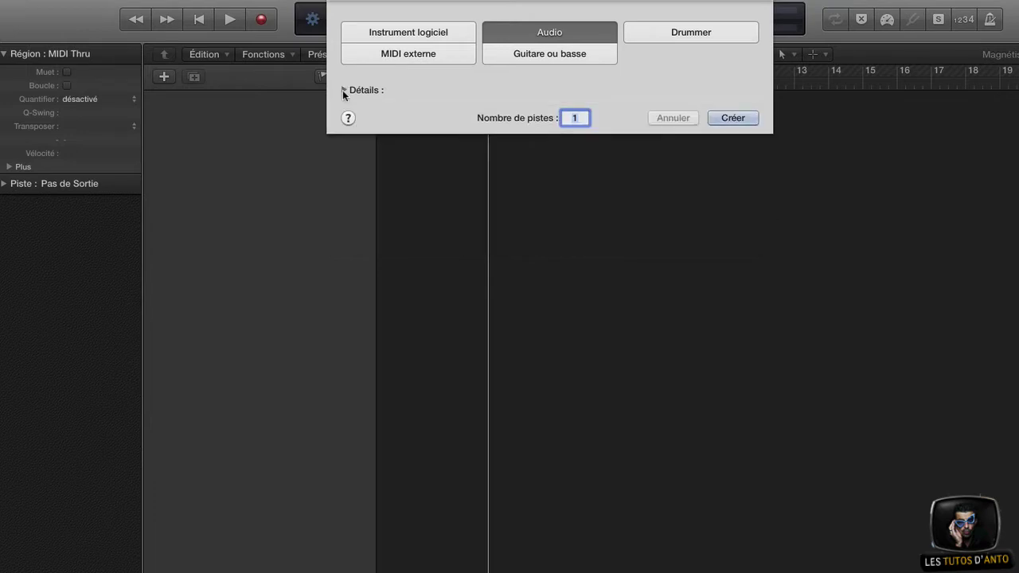
pyautogui.click(343, 89)
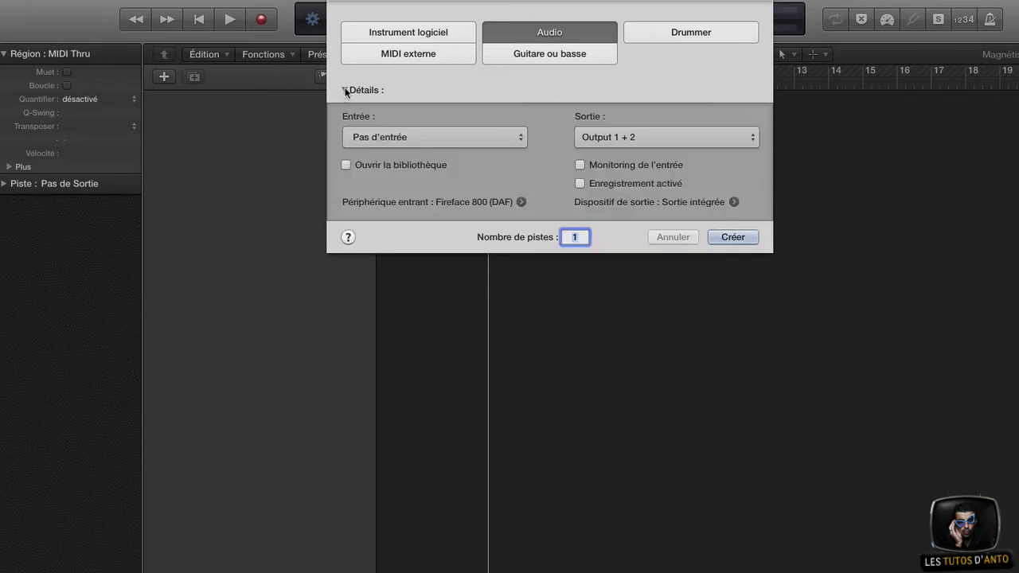
pyautogui.click(344, 90)
pyautogui.click(344, 90)
pyautogui.click(397, 135)
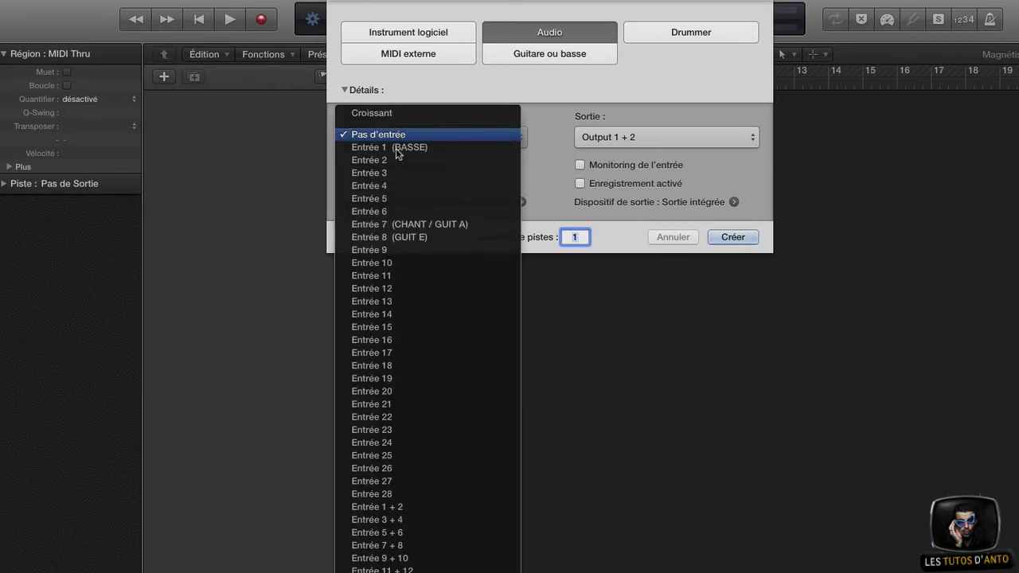
pyautogui.click(556, 89)
pyautogui.click(657, 136)
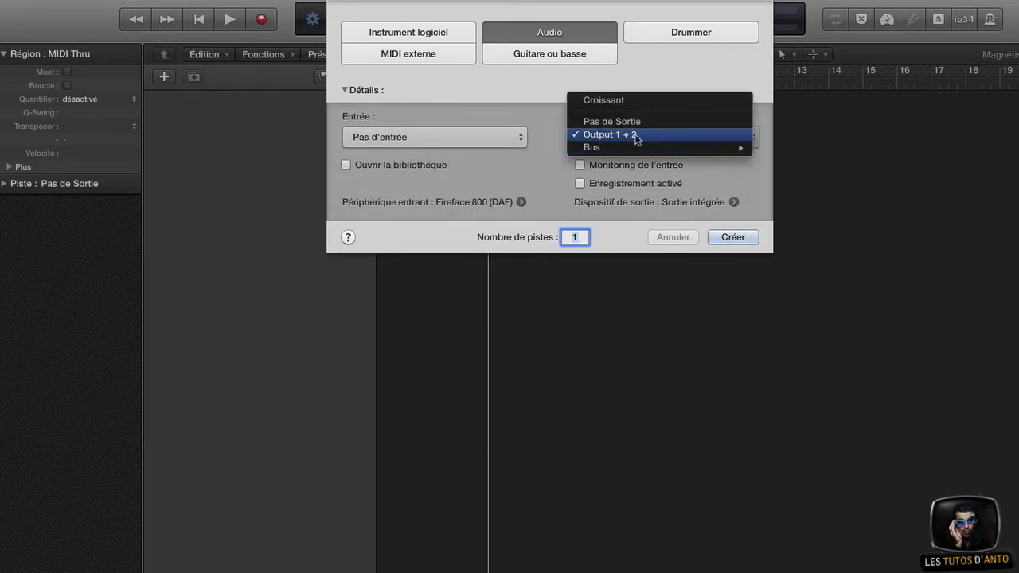
pyautogui.moveTo(618, 148)
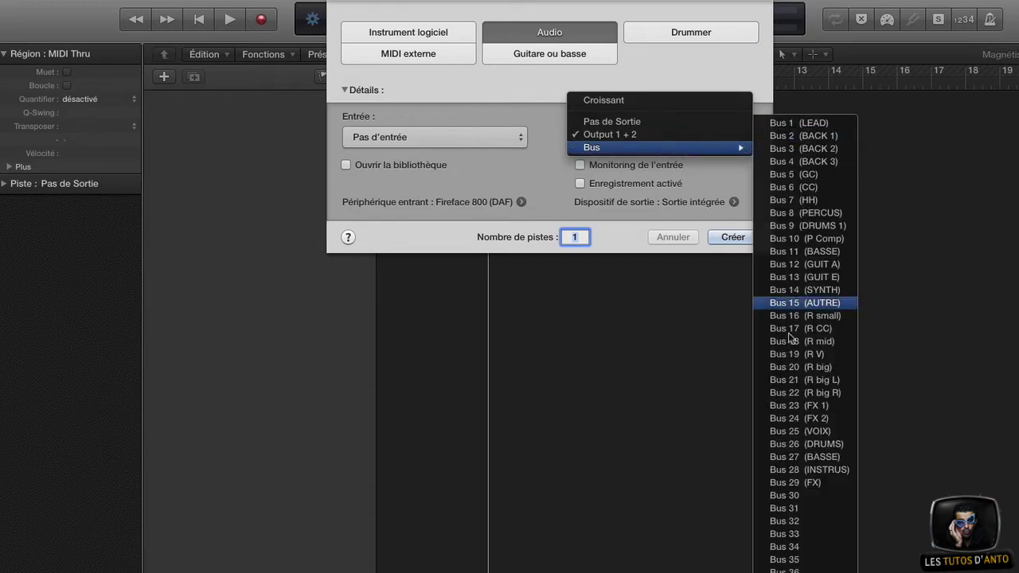
pyautogui.click(688, 54)
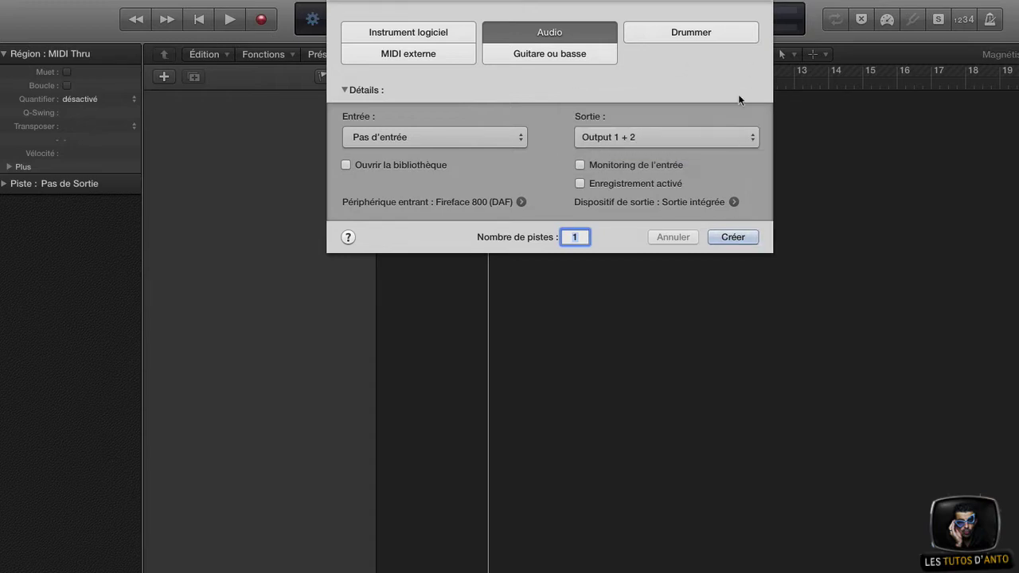
pyautogui.click(581, 184)
pyautogui.click(580, 184)
# - Check the input and output device settings in the audio preferences from the new-track details, closing the preferences each time
pyautogui.click(521, 201)
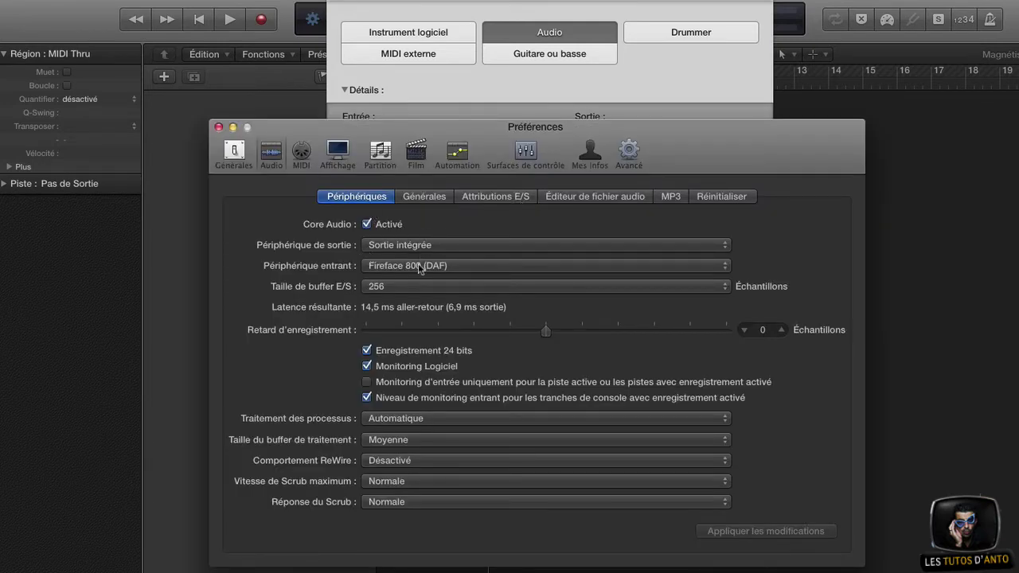
pyautogui.click(218, 127)
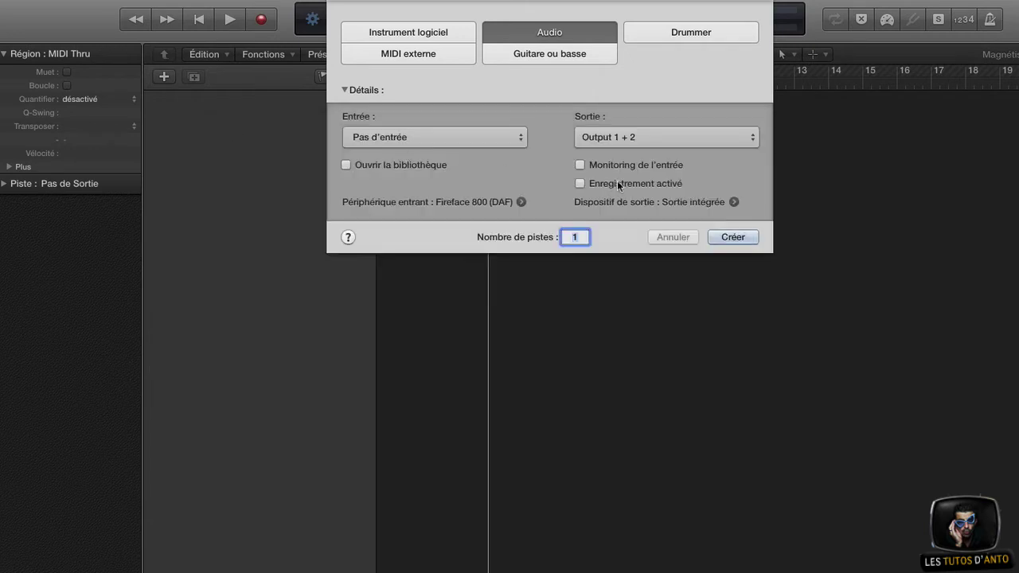
pyautogui.click(733, 201)
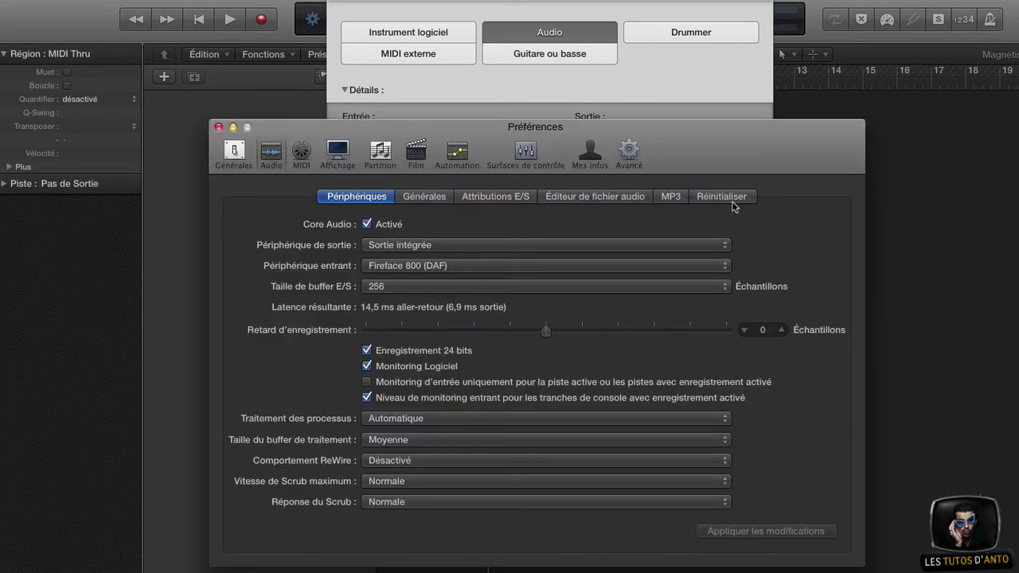
pyautogui.click(218, 128)
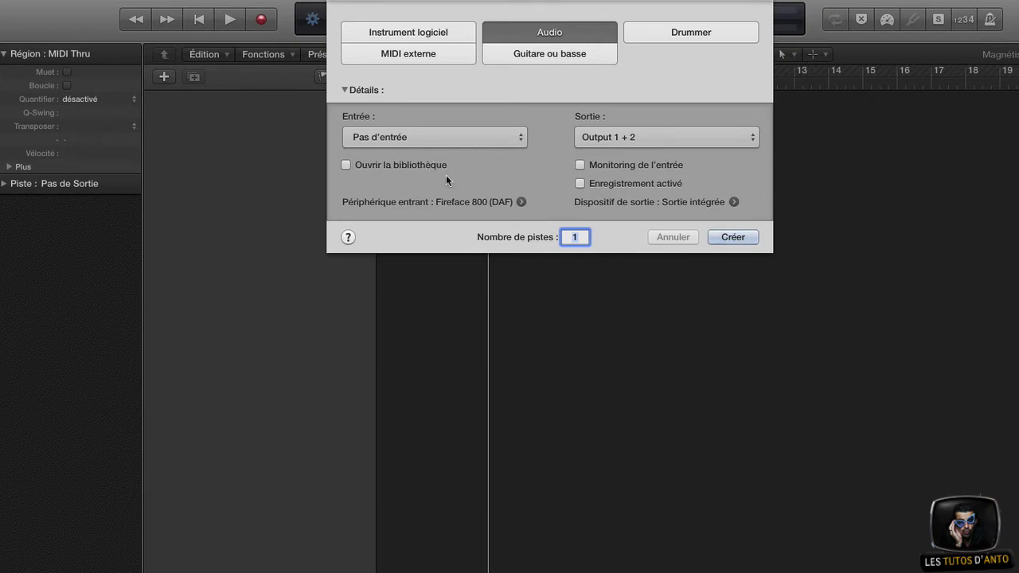
# - Create one audio track without opening the library, and show the mixer with the new track's channel strip selected
pyautogui.click(731, 236)
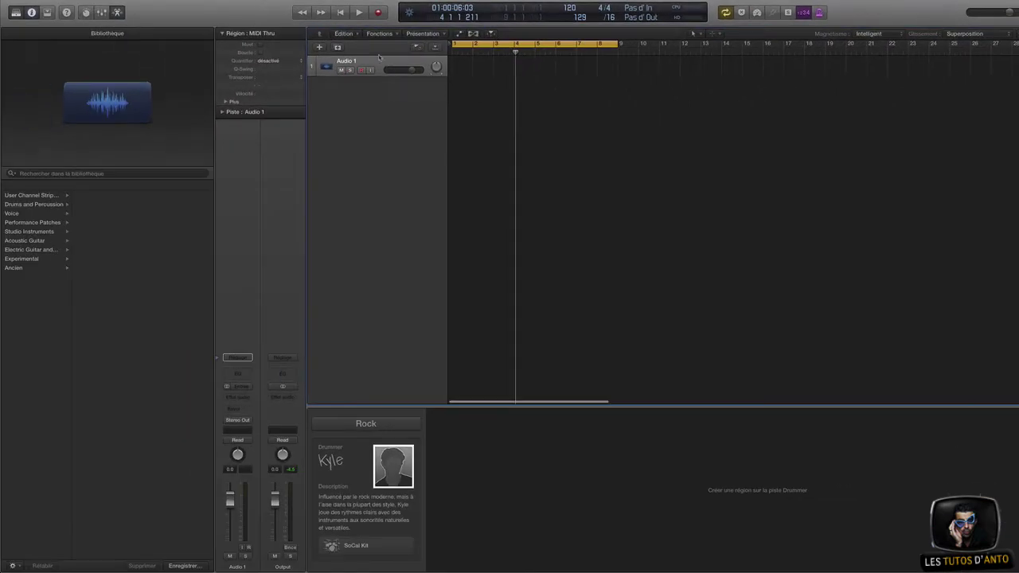
pyautogui.press('x')
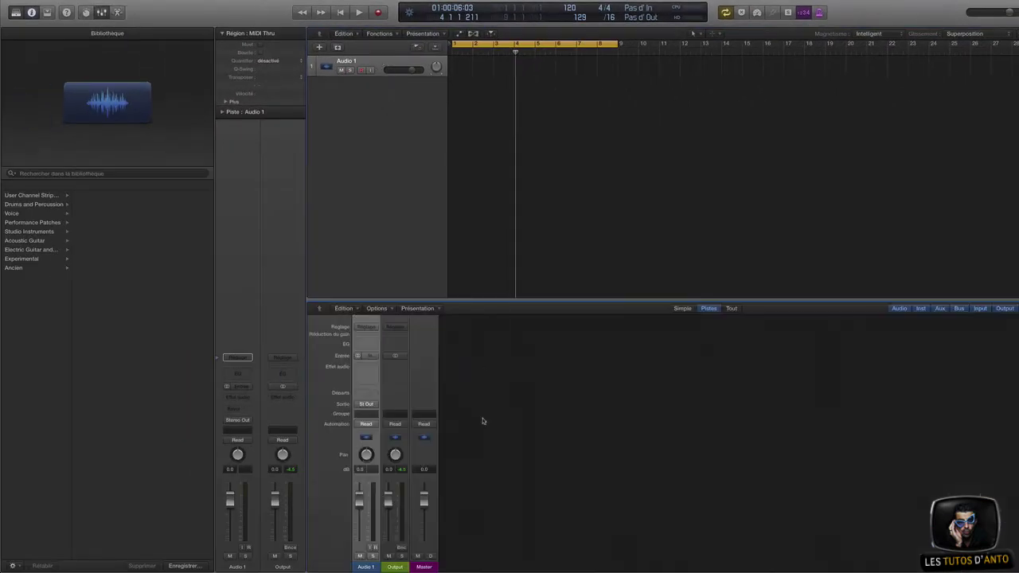
pyautogui.click(396, 566)
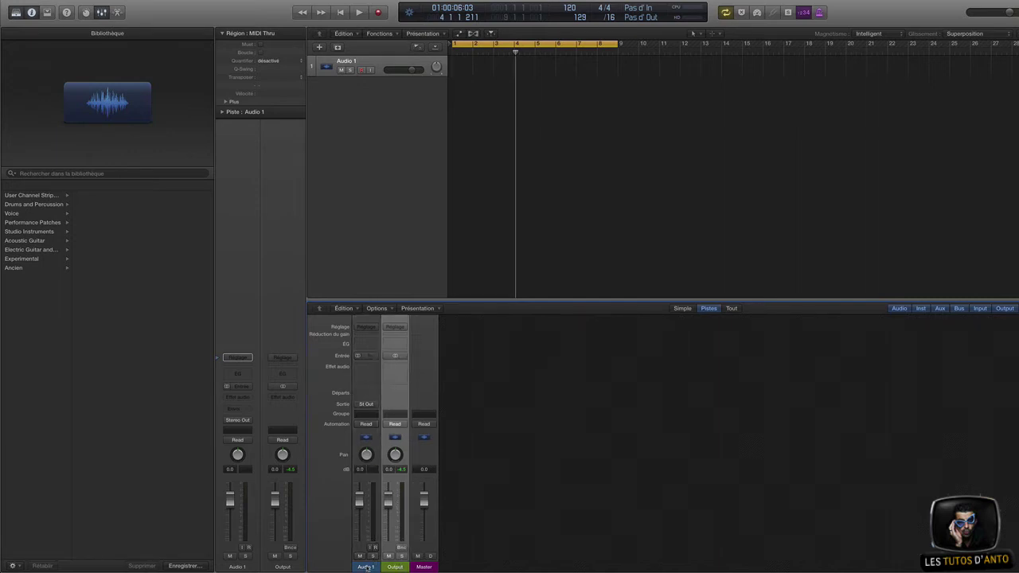
pyautogui.click(365, 567)
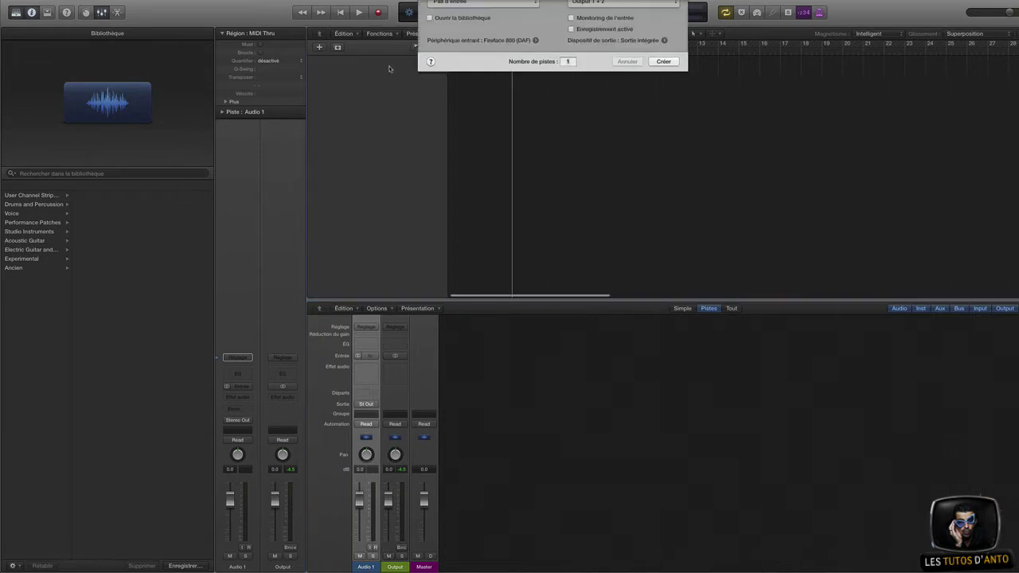
# - Delete the audio track and create a new one with Ouvrir la bibliothèque enabled
pyautogui.press('super+BackSpace')
pyautogui.click(430, 100)
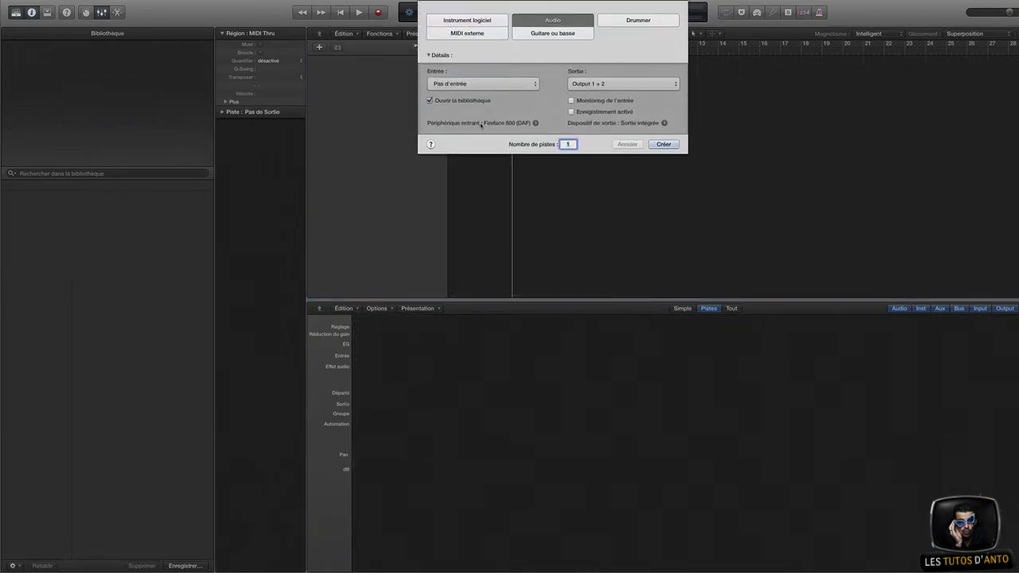
pyautogui.click(663, 144)
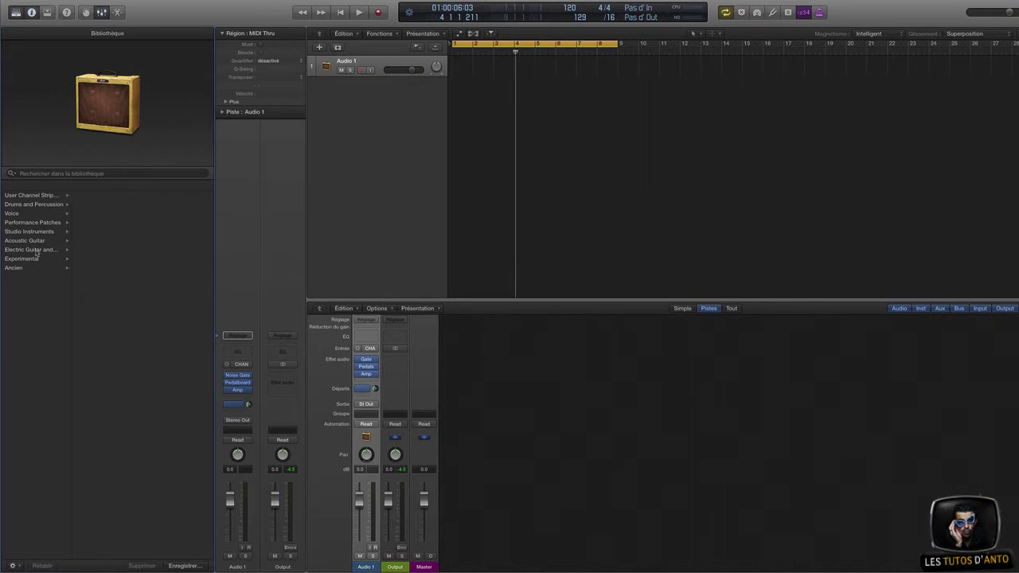
# - Load the Amazing Tweed patch from the Clean Guitar category of the electric guitar and bass library onto the audio track
pyautogui.click(35, 197)
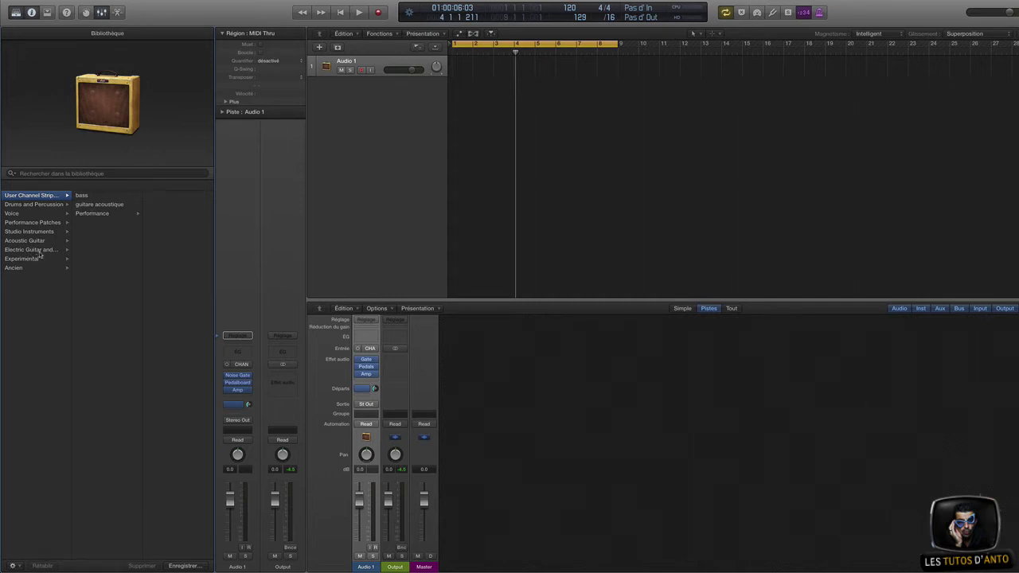
pyautogui.click(32, 250)
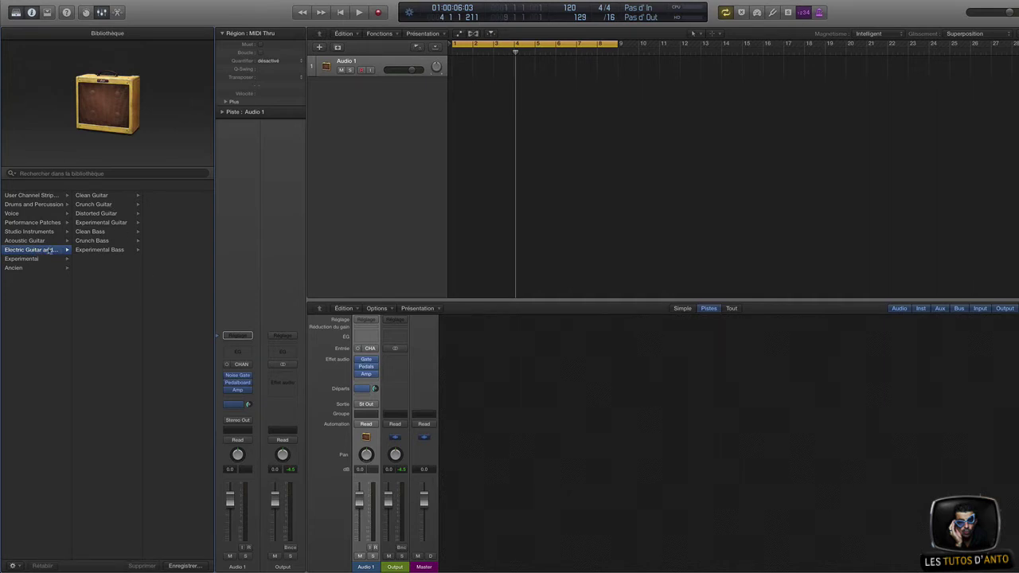
pyautogui.click(99, 195)
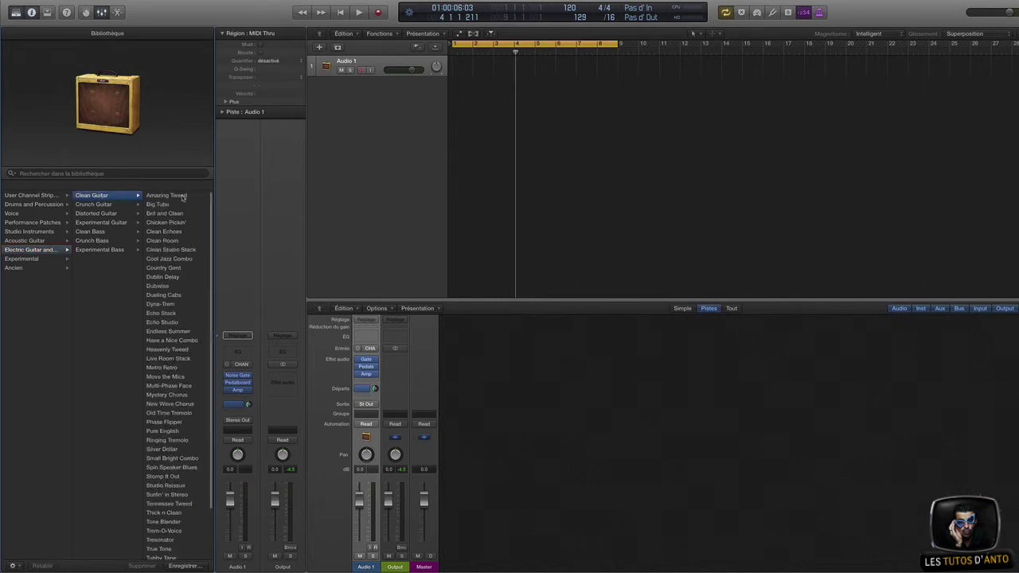
pyautogui.click(177, 197)
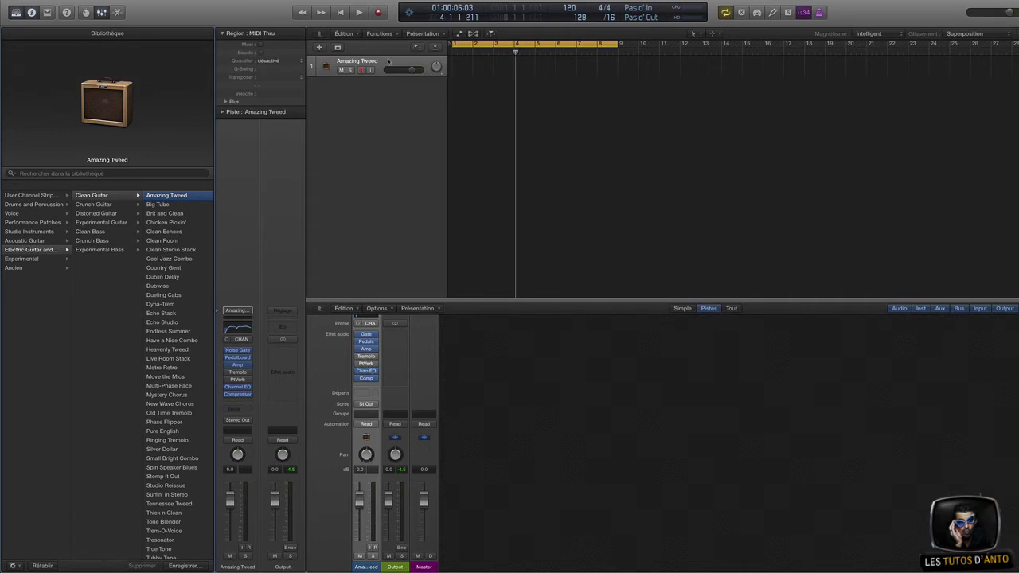
# - Define the Amazing Tweed patch as the library default, without adding another track
pyautogui.click(319, 47)
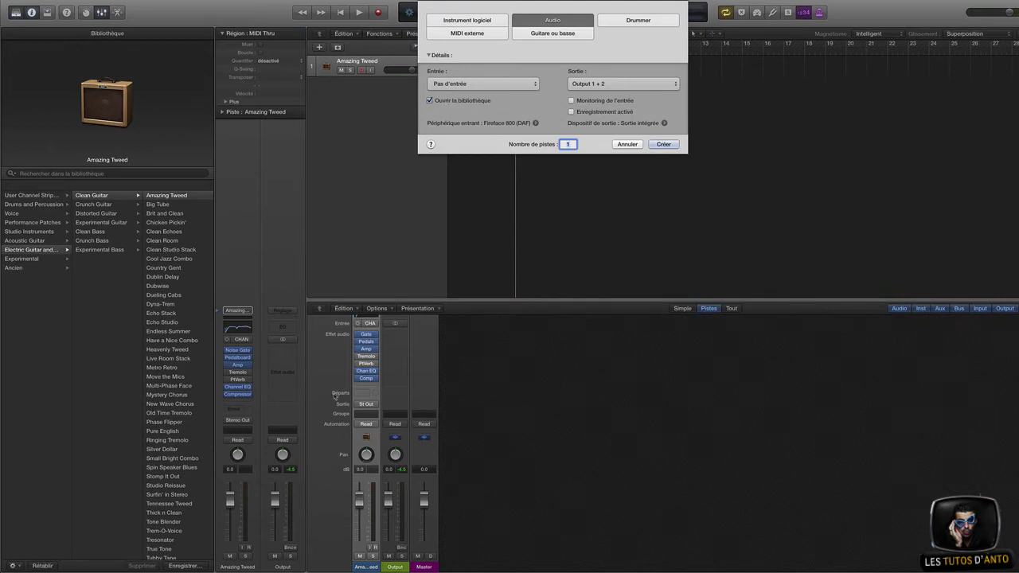
pyautogui.click(628, 144)
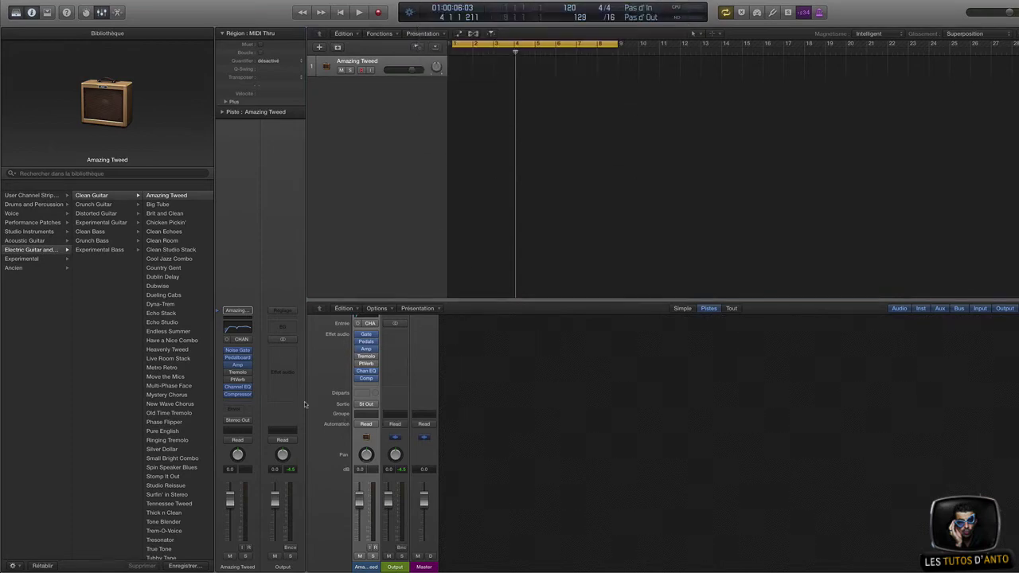
pyautogui.click(13, 567)
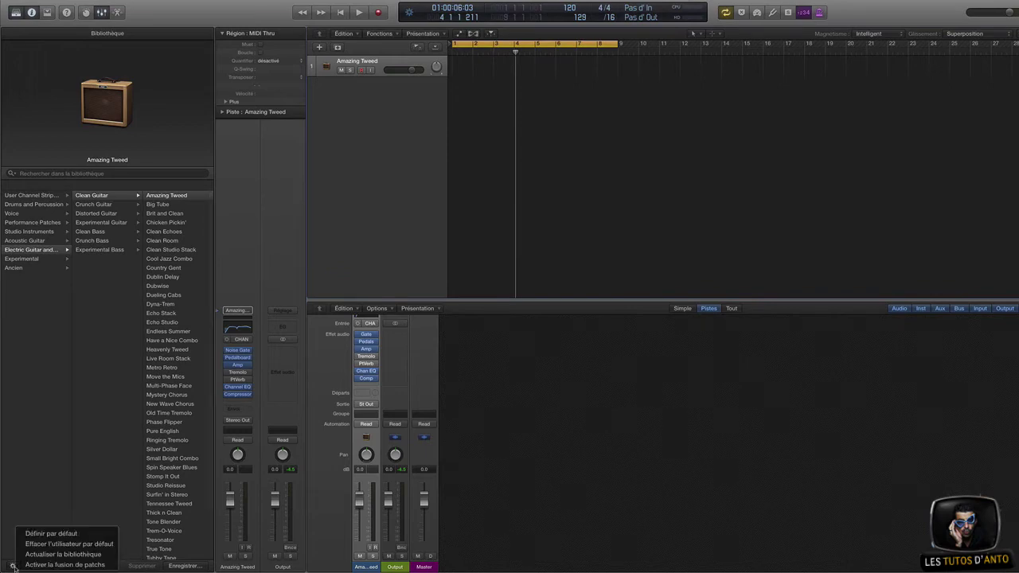
pyautogui.click(83, 534)
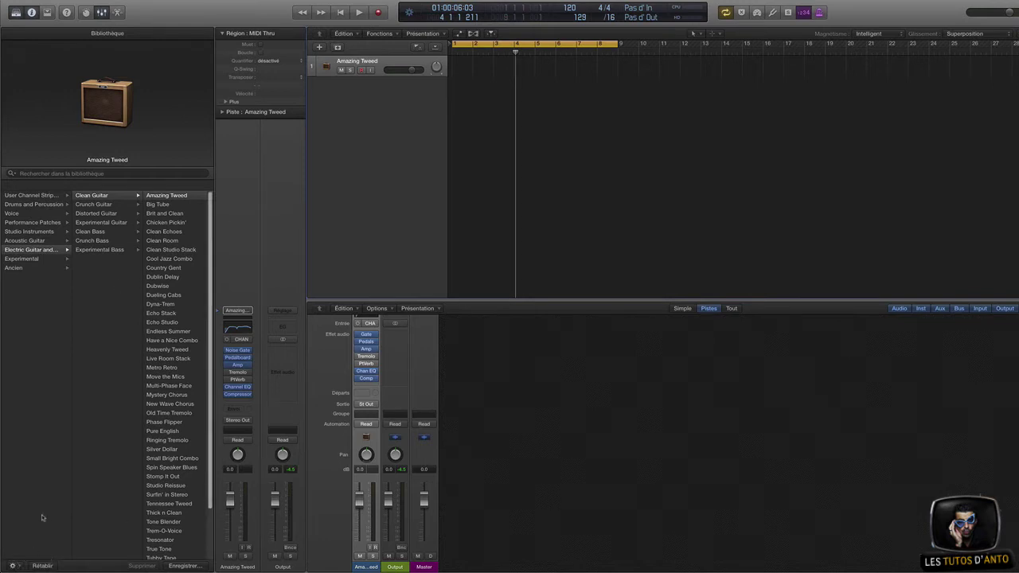
# - Delete the Amazing Tweed track and create a new audio track with Ouvrir la bibliothèque enabled to check the default patch
pyautogui.press('super+BackSpace')
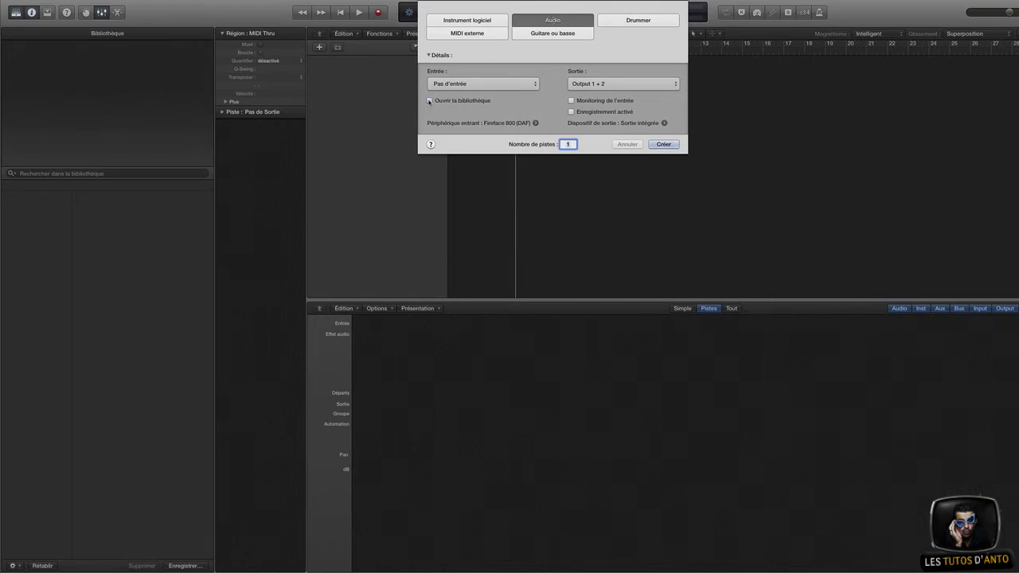
pyautogui.click(665, 145)
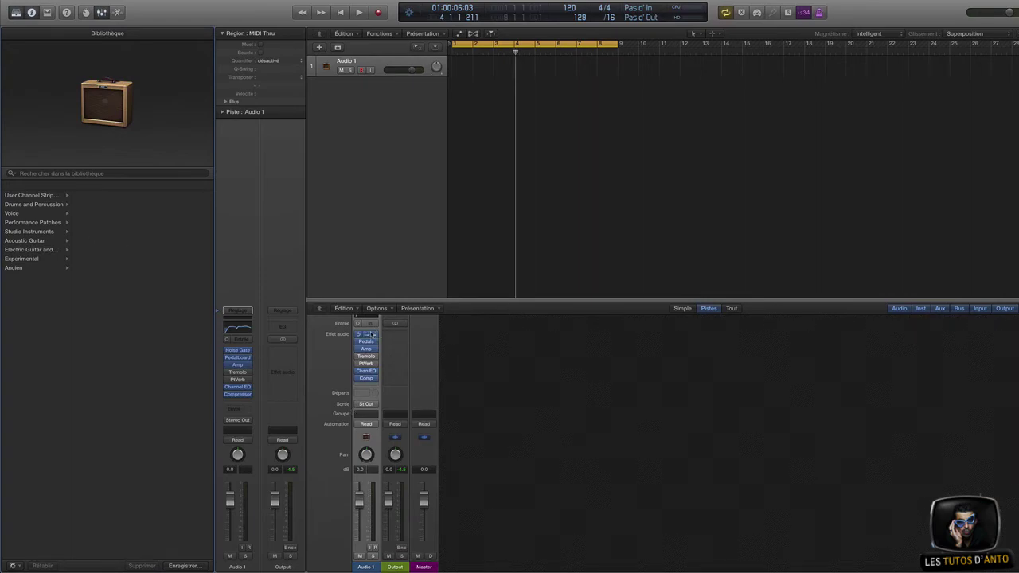
# - Delete the audio track and create a Guitare ou basse track on Entrée 1 (BASSE) with Ouvrir la bibliothèque disabled
pyautogui.press('super+BackSpace')
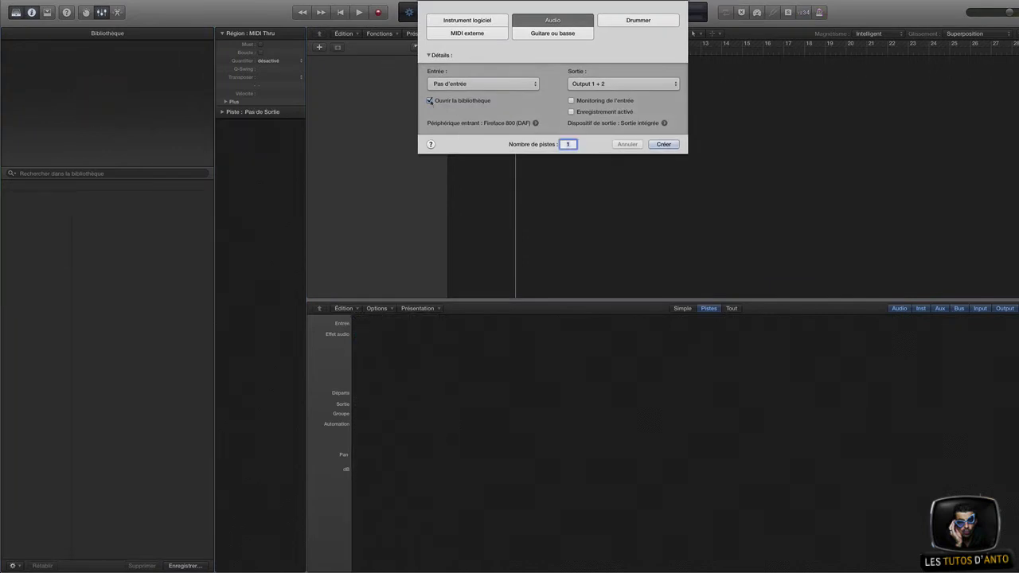
pyautogui.click(429, 100)
pyautogui.click(430, 101)
pyautogui.click(551, 35)
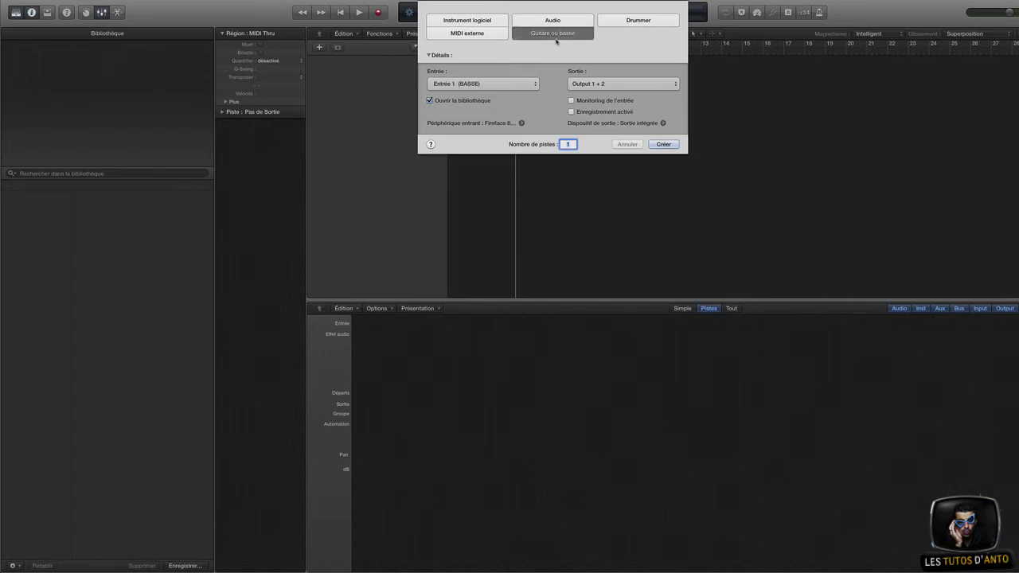
pyautogui.click(429, 101)
pyautogui.click(664, 144)
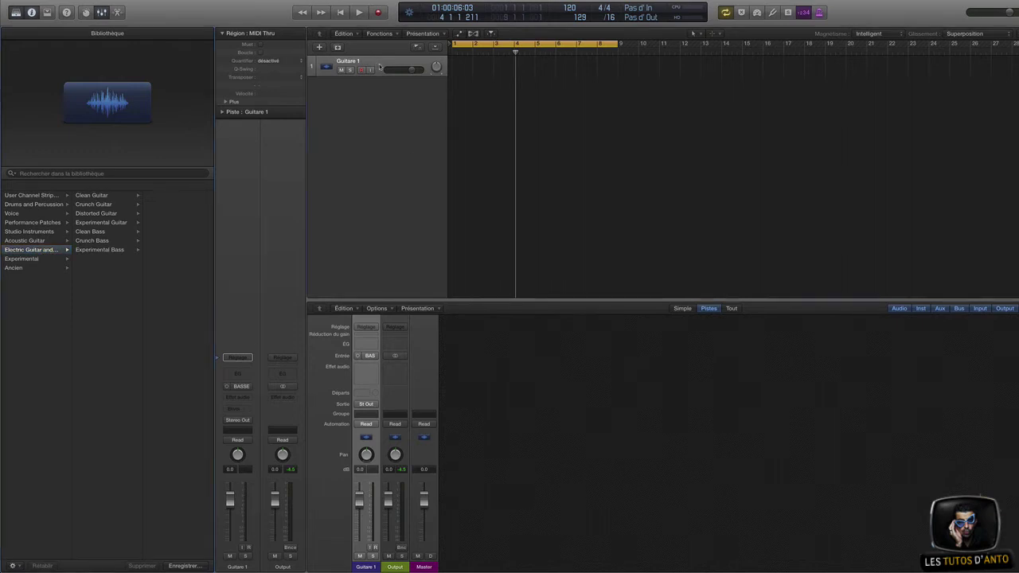
# - Delete the guitar track and create a Guitare ou basse track on Entrée 1 (BASSE) with Ouvrir la bibliothèque enabled
pyautogui.press('super+BackSpace')
pyautogui.click(445, 102)
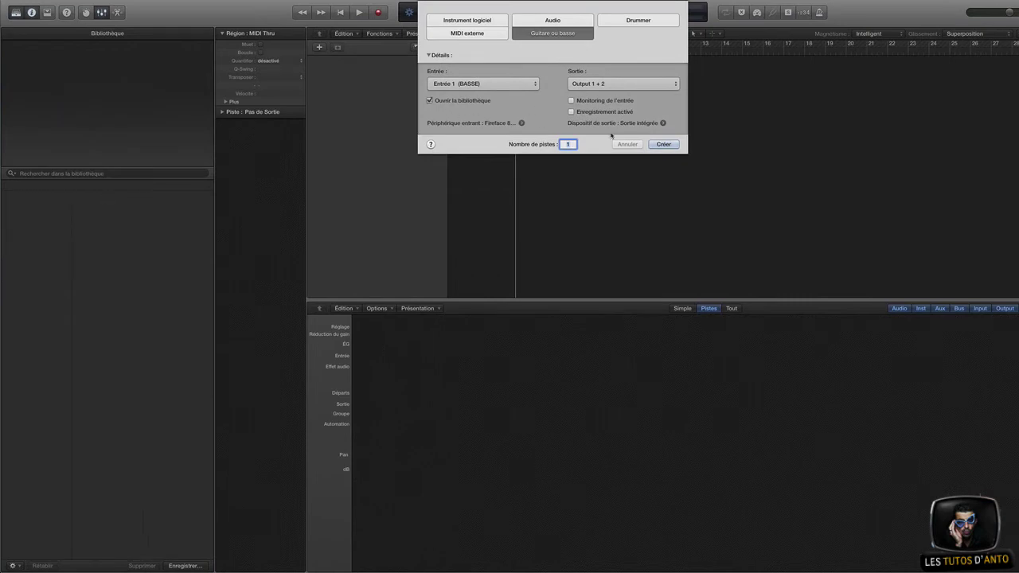
pyautogui.click(663, 144)
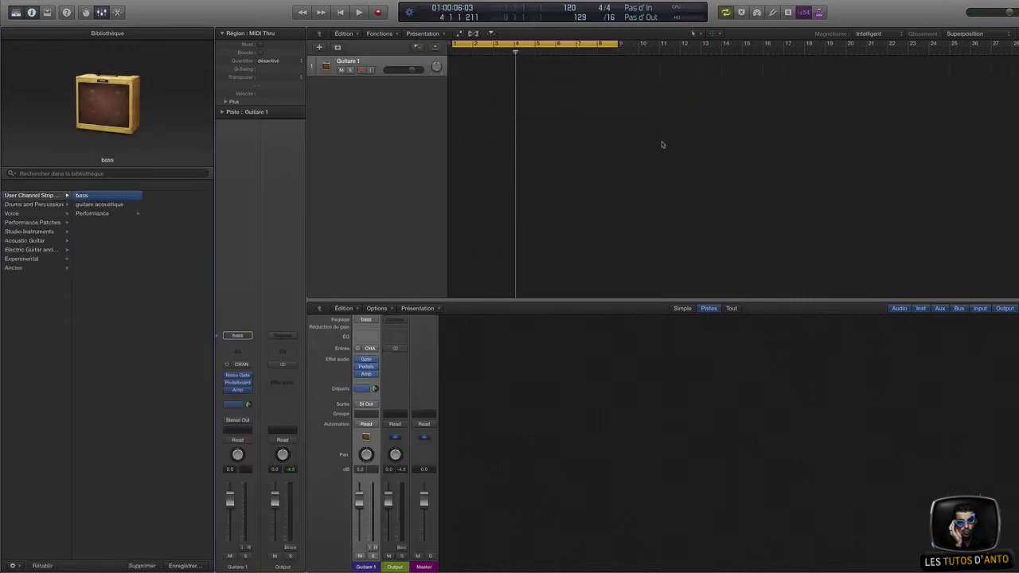
# - Load the Chicken Pickin' patch from the Clean Guitar category of the electric guitar and bass library and define it as the default
pyautogui.click(33, 250)
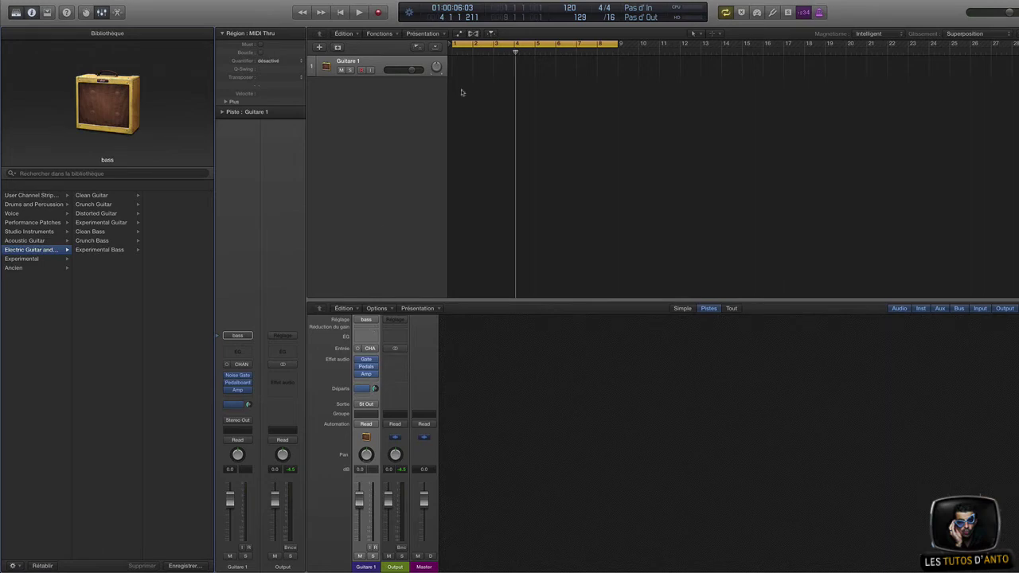
pyautogui.click(99, 195)
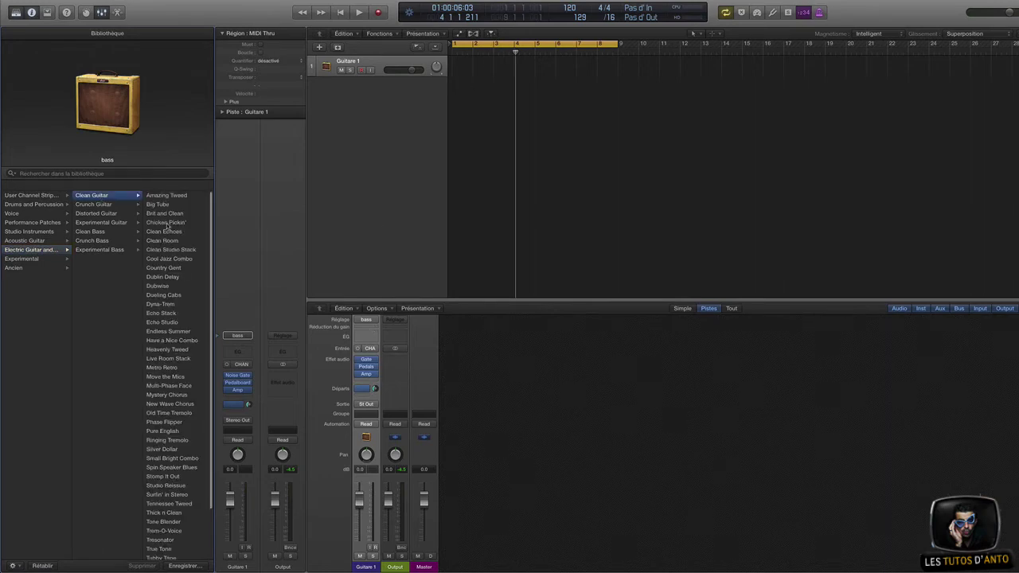
pyautogui.click(166, 223)
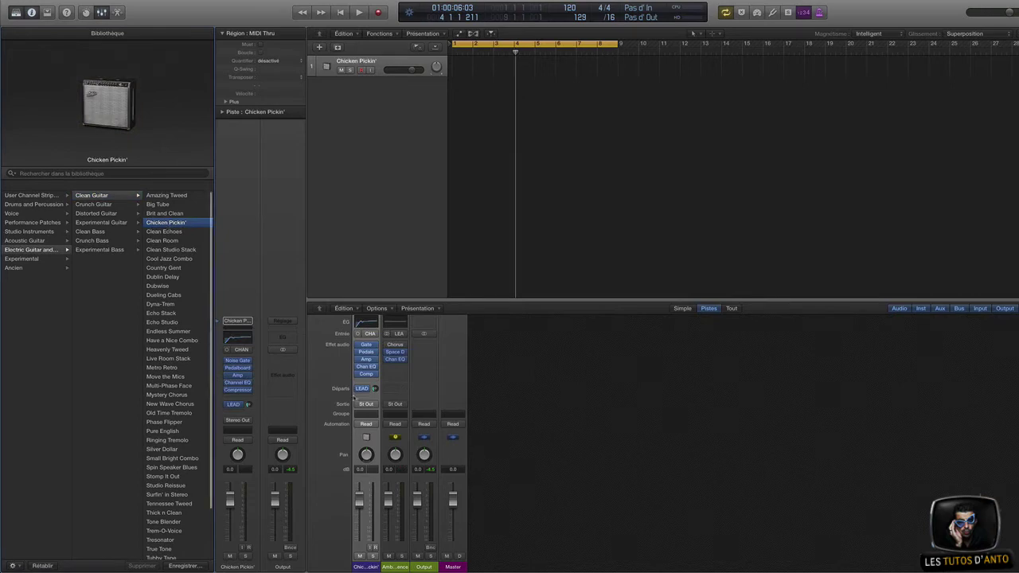
pyautogui.click(23, 567)
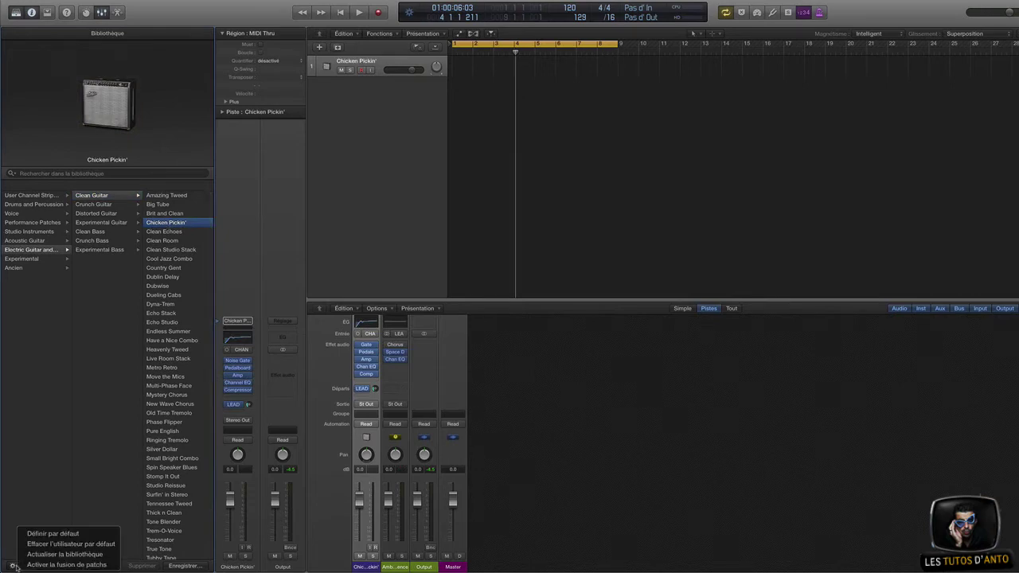
pyautogui.click(95, 534)
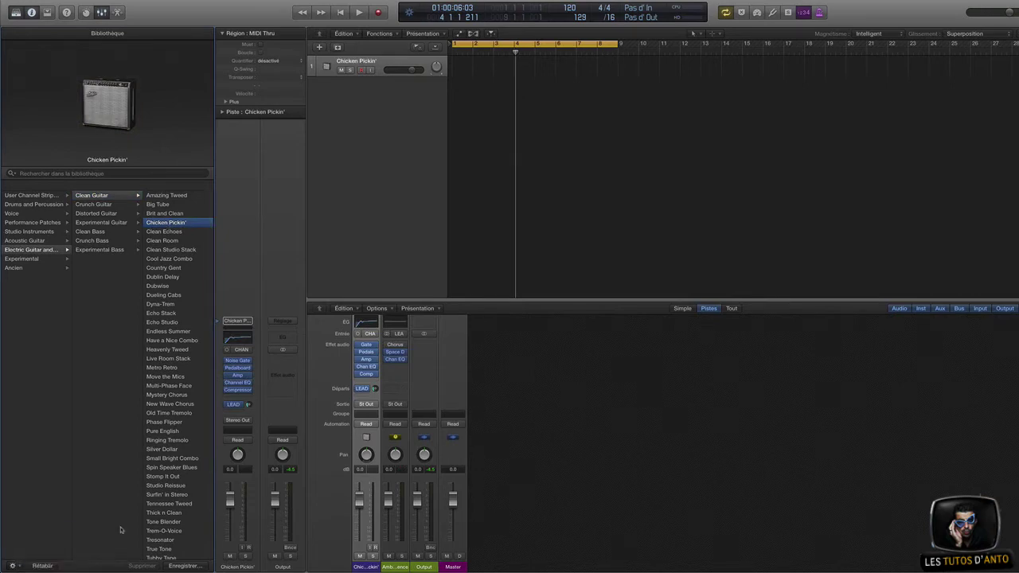
# - Replace the Chicken Pickin' track with a new Guitare ou basse track, keeping Ouvrir la bibliothèque enabled, to check the default patch
pyautogui.press('alt+super+n')
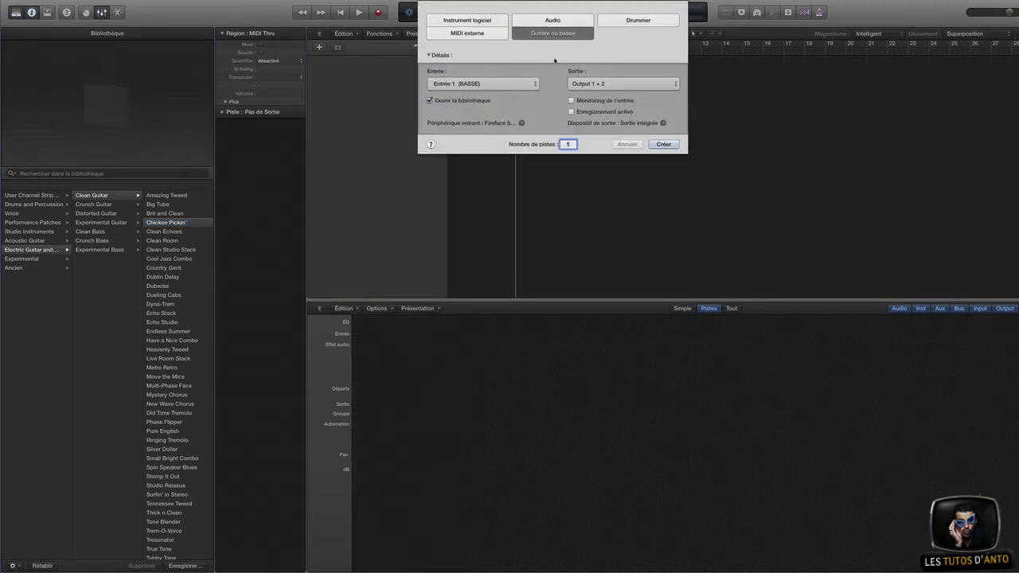
pyautogui.click(430, 100)
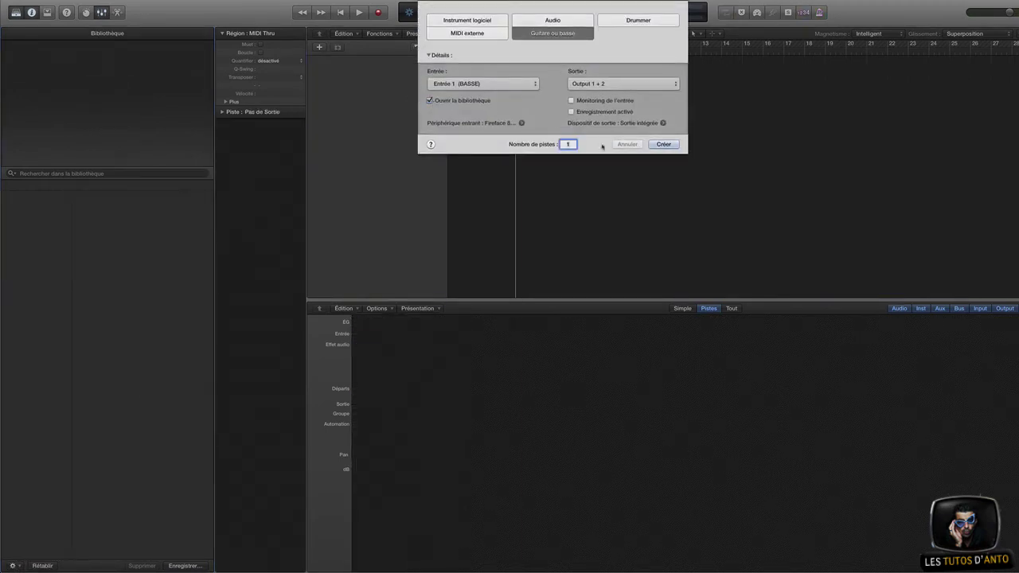
pyautogui.click(663, 144)
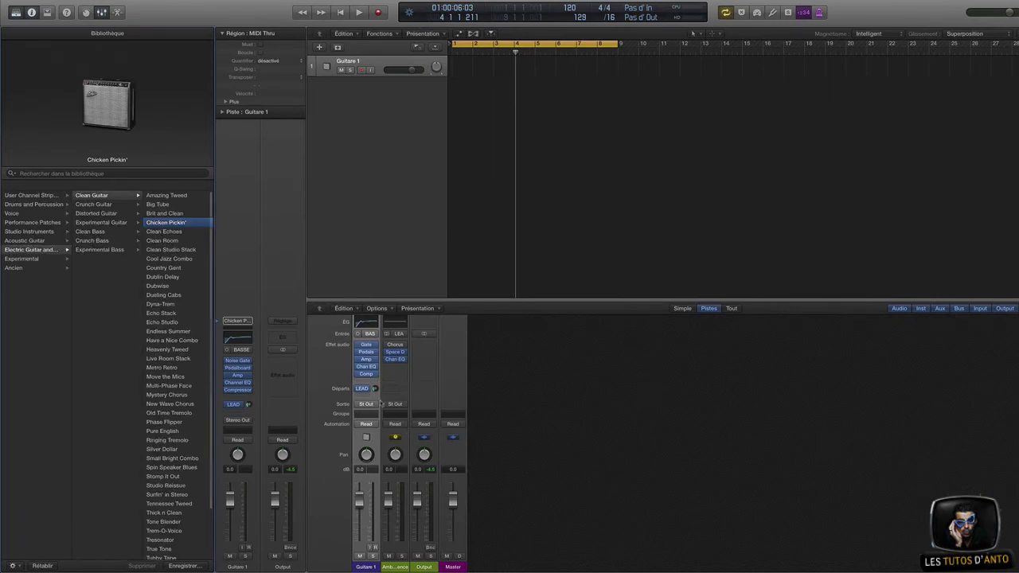
# - Delete the guitar track and create an Instrument logiciel track with Multitimbral and Ouvrir la bibliothèque disabled
pyautogui.click(382, 65)
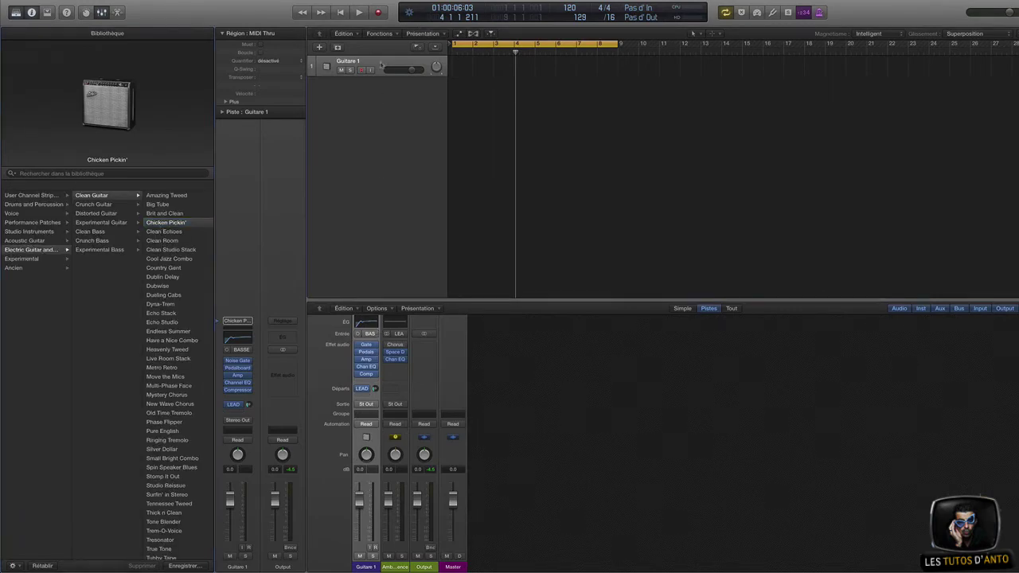
pyautogui.press('super+BackSpace')
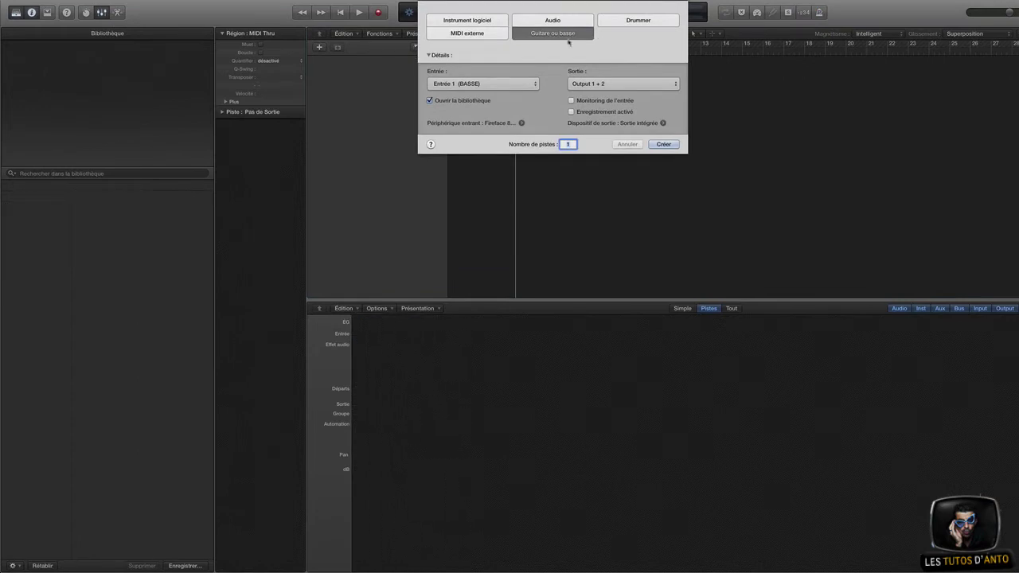
pyautogui.click(430, 101)
pyautogui.click(482, 24)
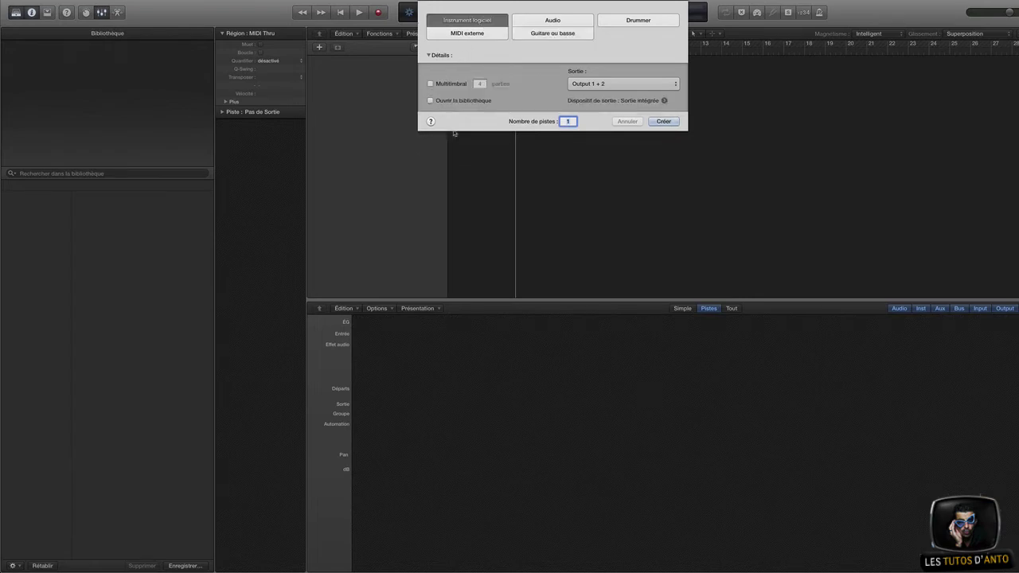
pyautogui.click(431, 83)
pyautogui.click(430, 84)
pyautogui.click(658, 123)
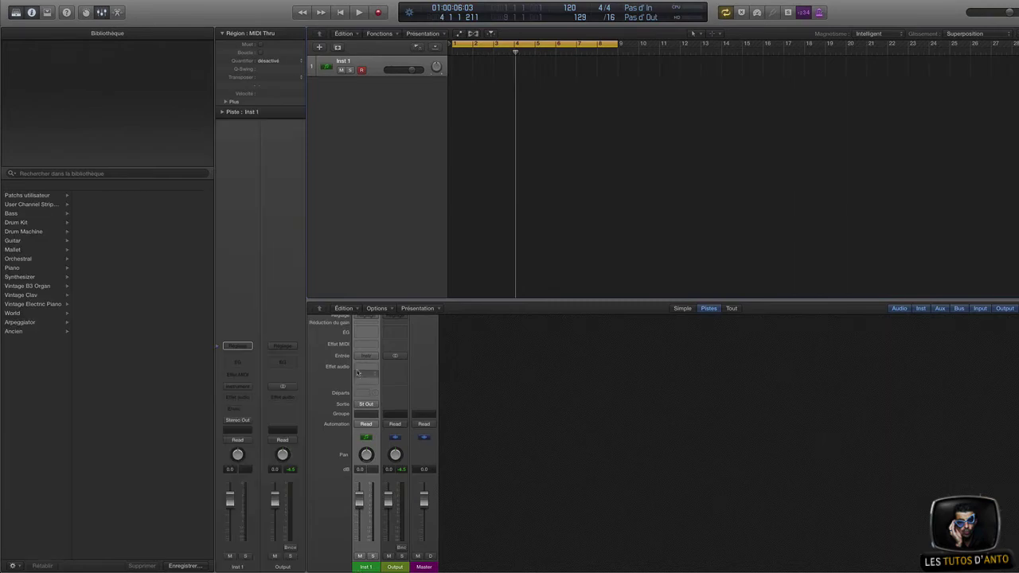
# - Load the ES E (Ensemble Synth) into the software track's instrument slot, then close its plug-in window
pyautogui.scroll(1, 355, 366)
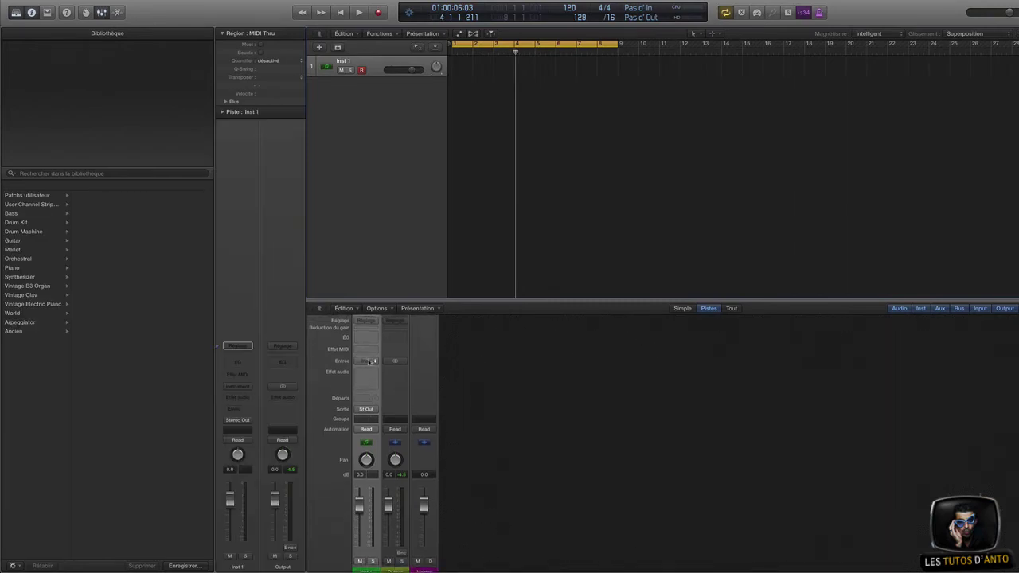
pyautogui.click(368, 361)
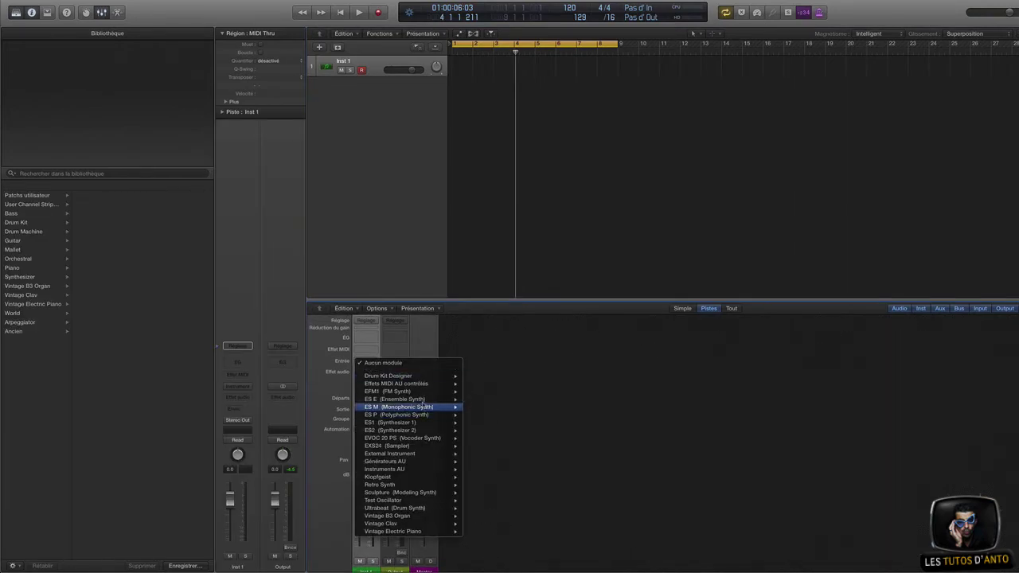
pyautogui.click(472, 399)
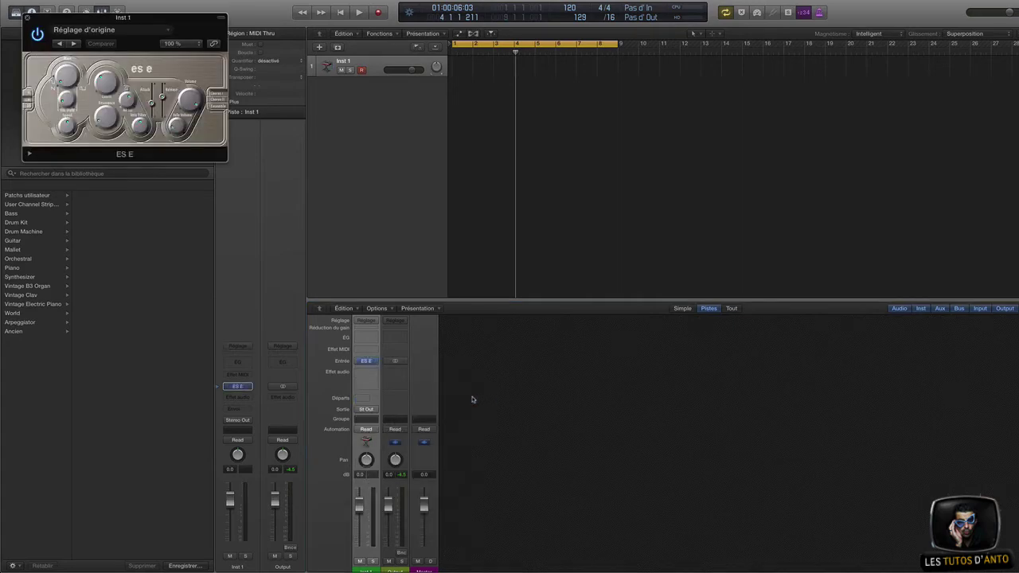
pyautogui.moveTo(101, 20); pyautogui.dragTo(674, 118)
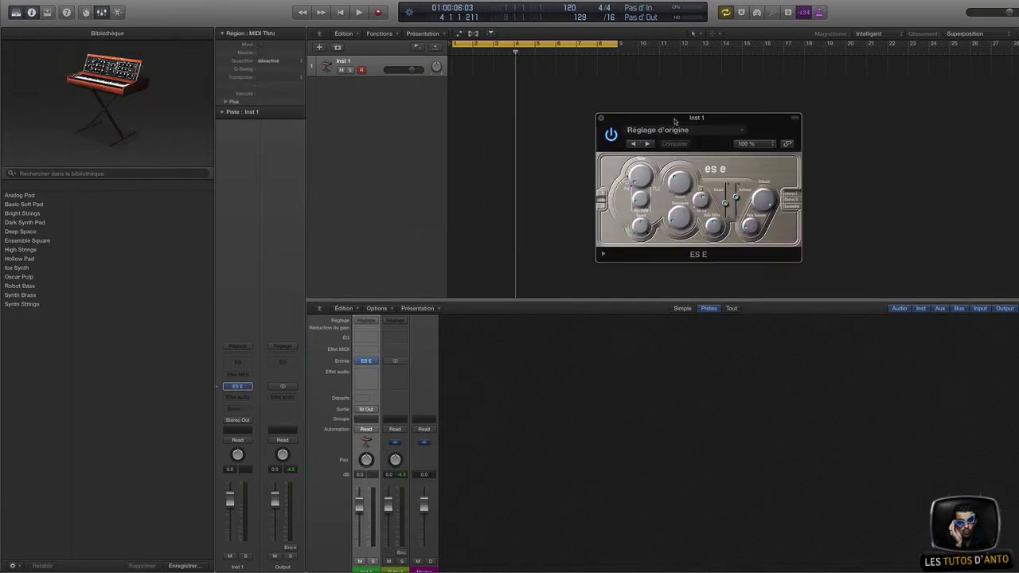
pyautogui.click(601, 118)
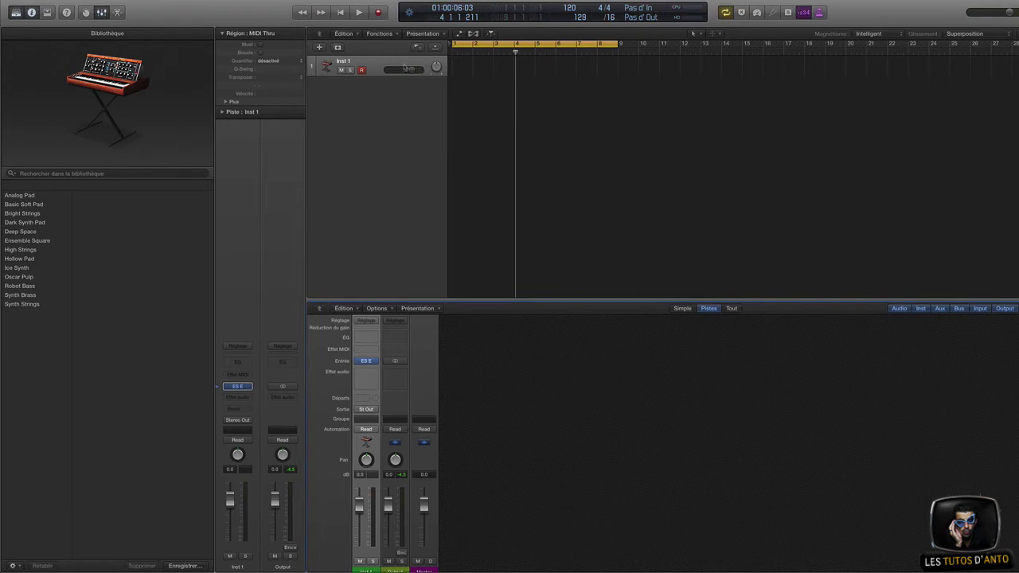
# - Delete the ES E track and create an Instrument logiciel track with Ouvrir la bibliothèque enabled
pyautogui.press('super+BackSpace')
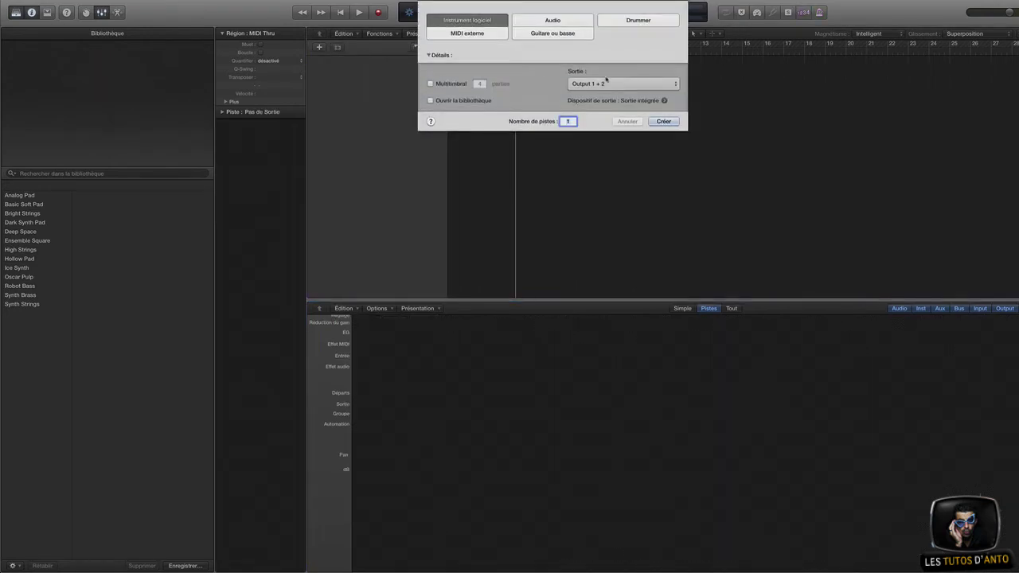
pyautogui.click(662, 121)
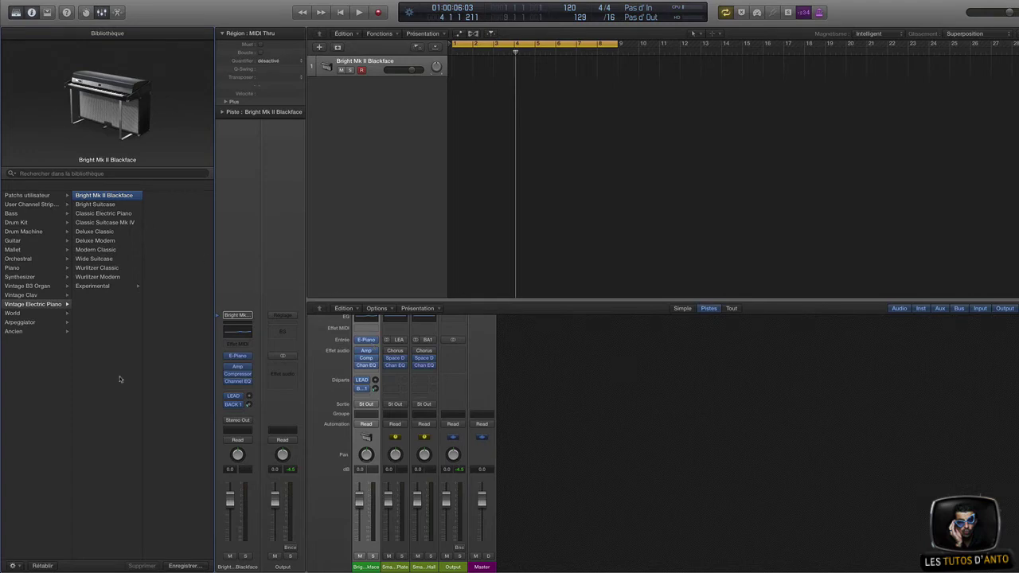
# - Load the Wurlitzer Classic patch from Vintage Electric Piano and define it as the library default, without adding another track
pyautogui.click(101, 267)
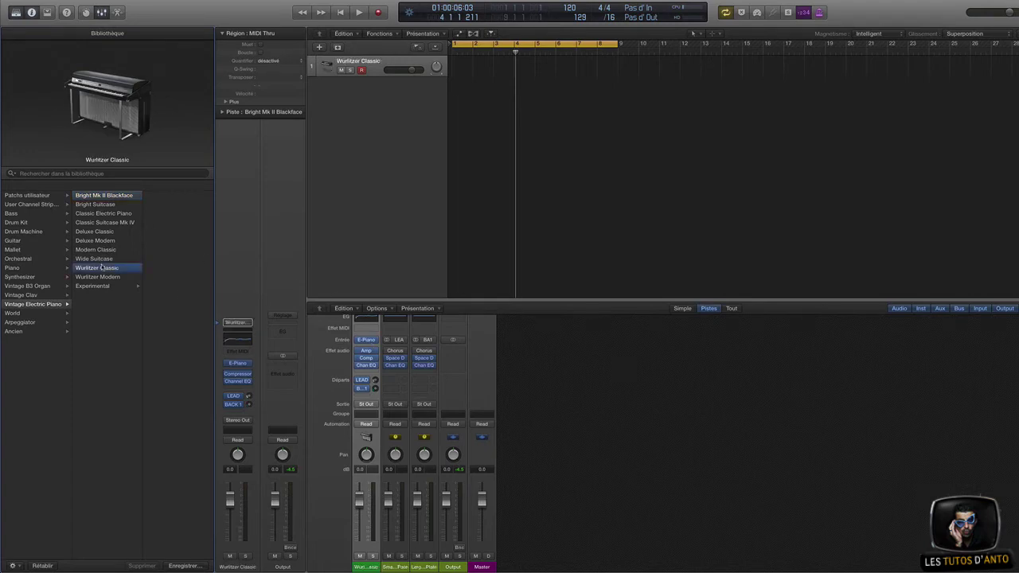
pyautogui.click(12, 566)
pyautogui.click(60, 542)
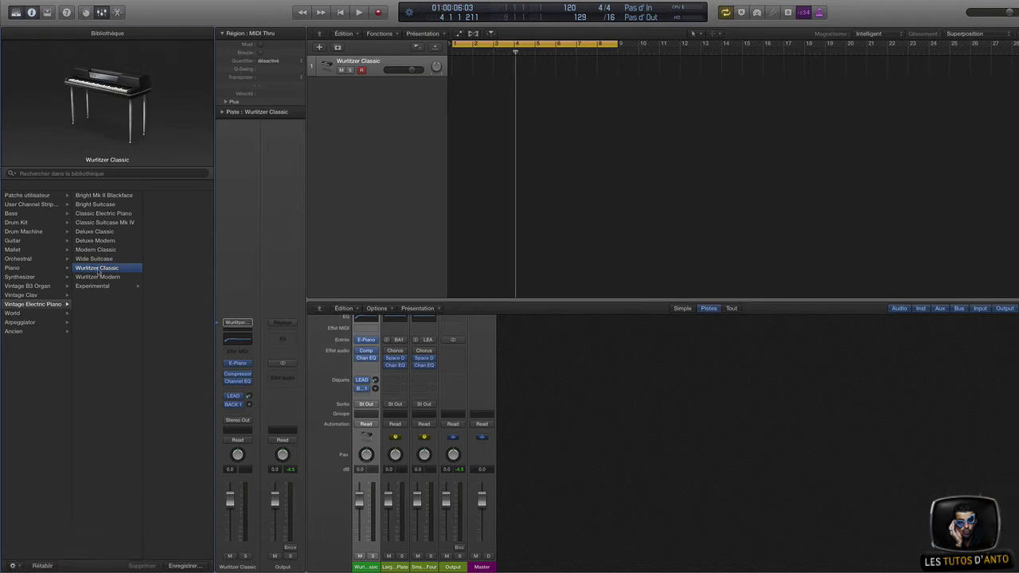
pyautogui.click(321, 47)
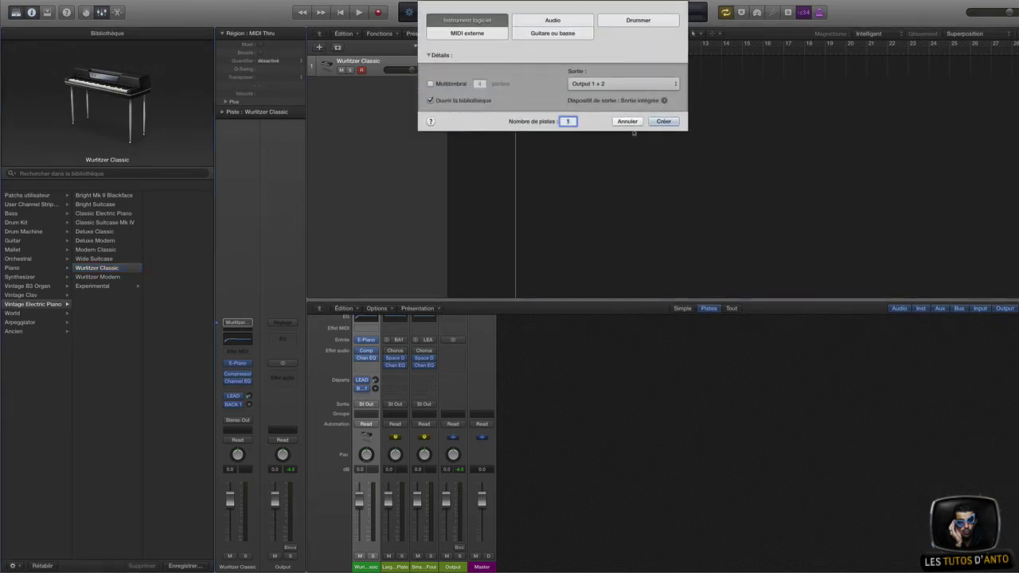
pyautogui.click(628, 121)
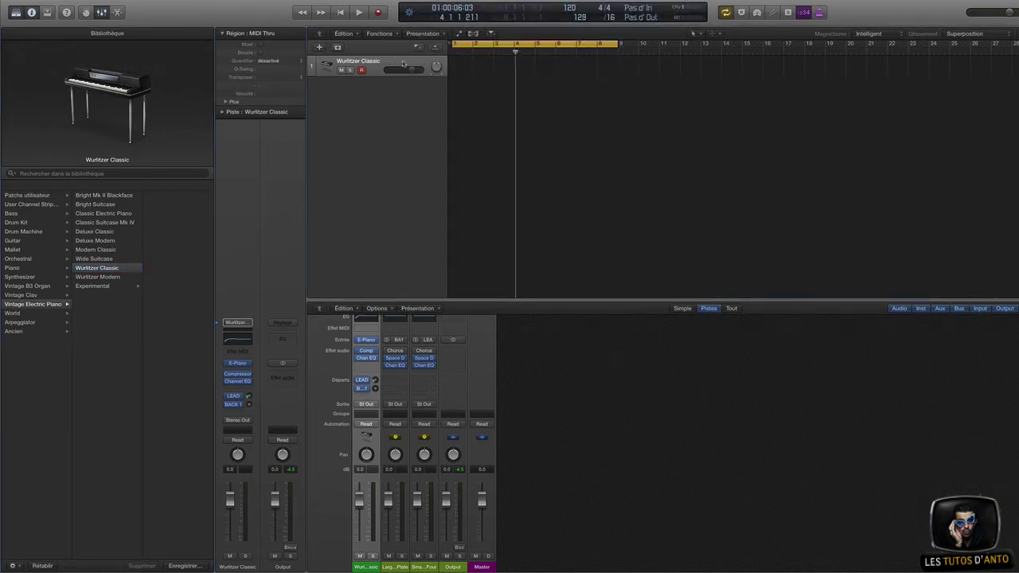
# - Delete the two auxiliary channels created in the mixer by the Wurlitzer Classic patch, despite their active bus routing
pyautogui.click(398, 567)
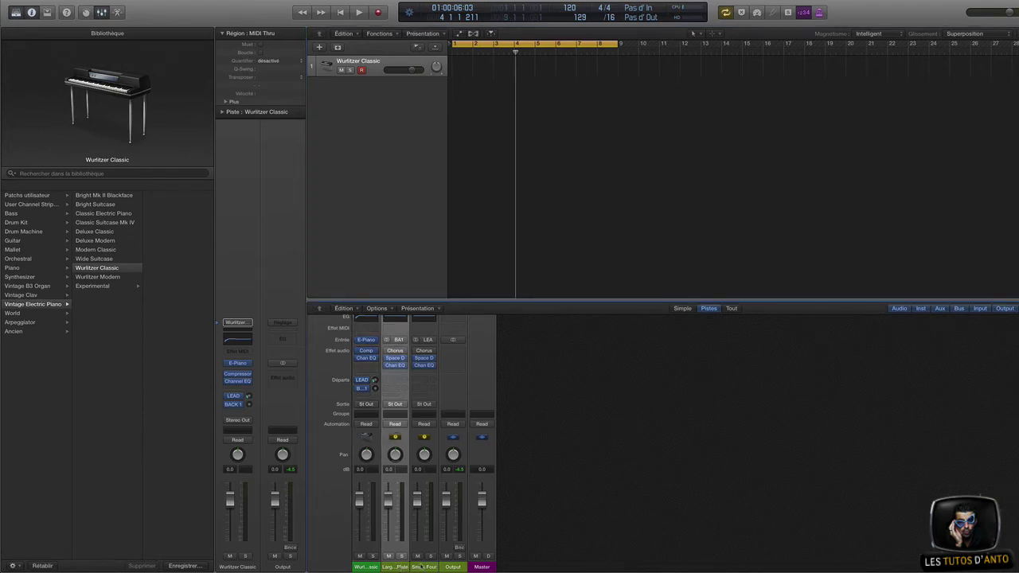
pyautogui.click(420, 566)
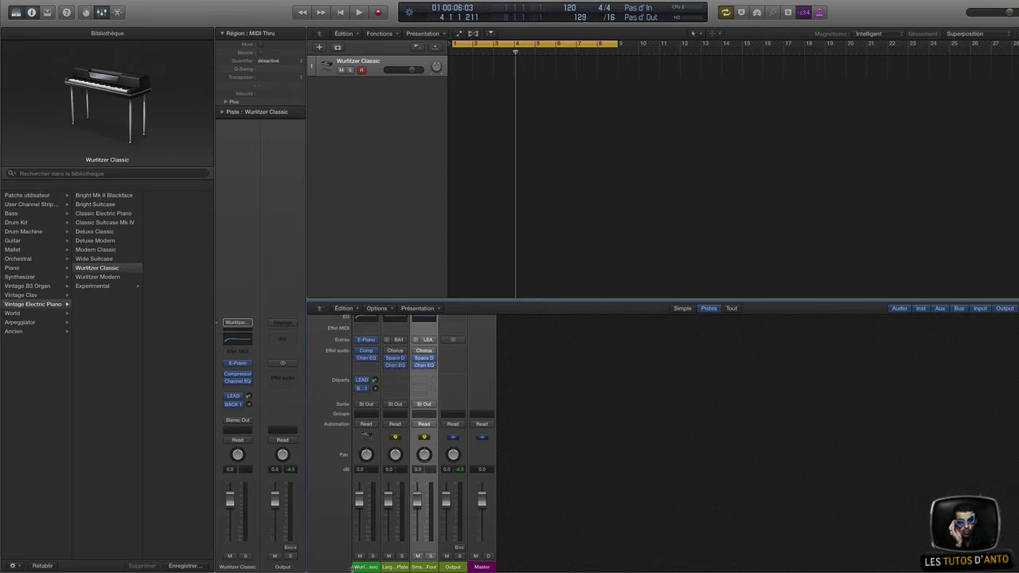
pyautogui.click(397, 566)
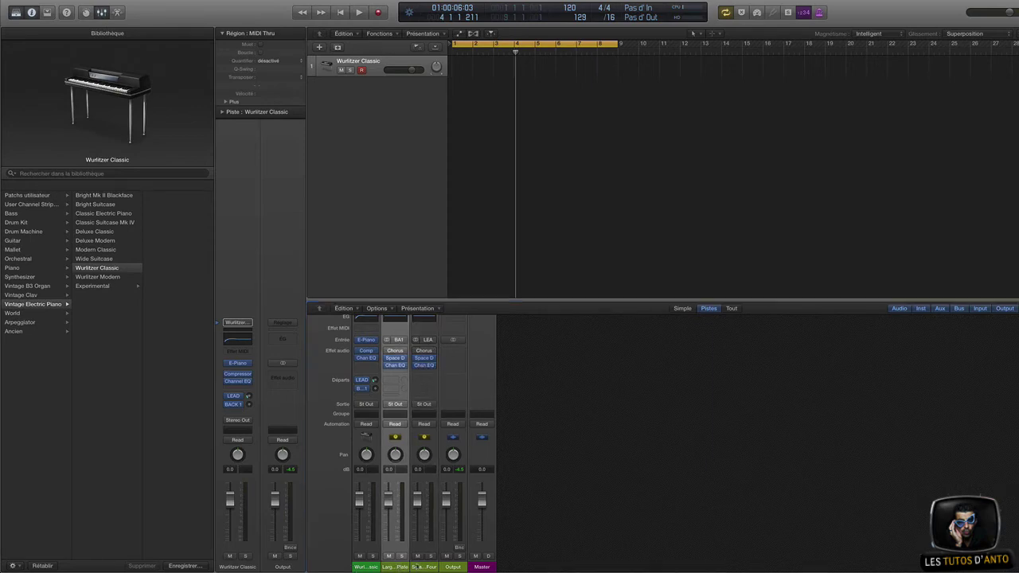
pyautogui.press('Delete')
pyautogui.click(527, 174)
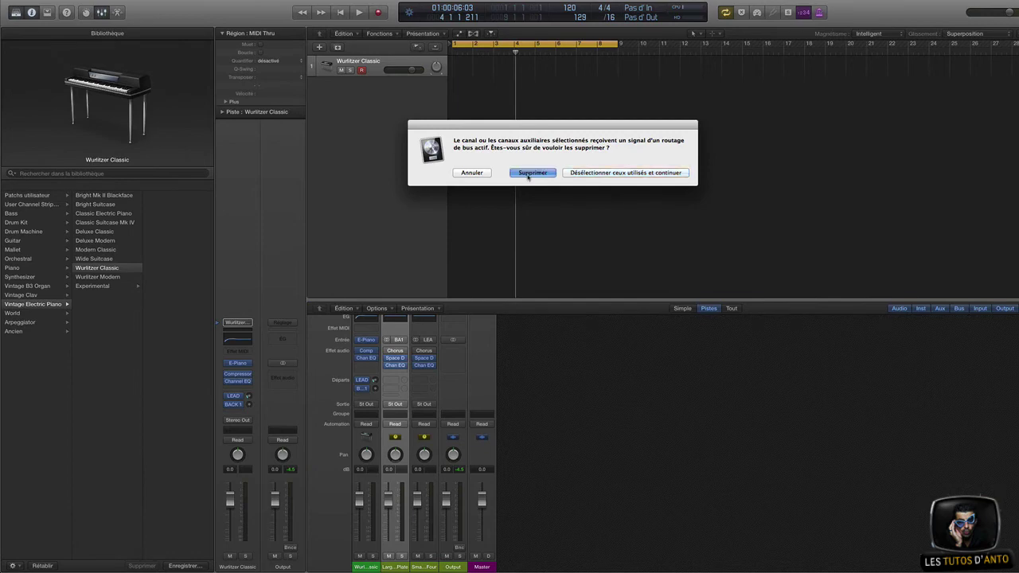
pyautogui.click(394, 567)
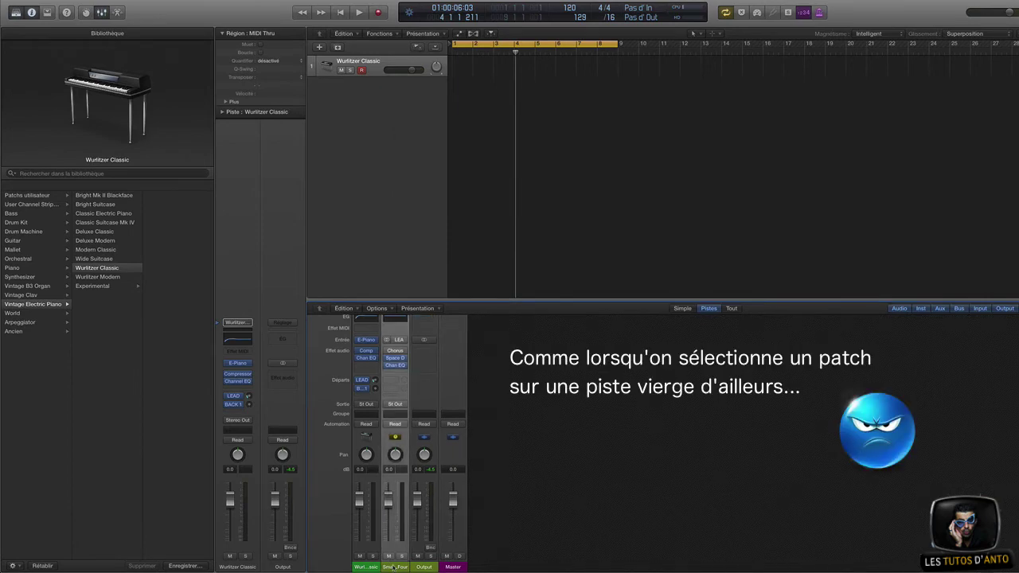
pyautogui.press('Delete')
pyautogui.click(527, 174)
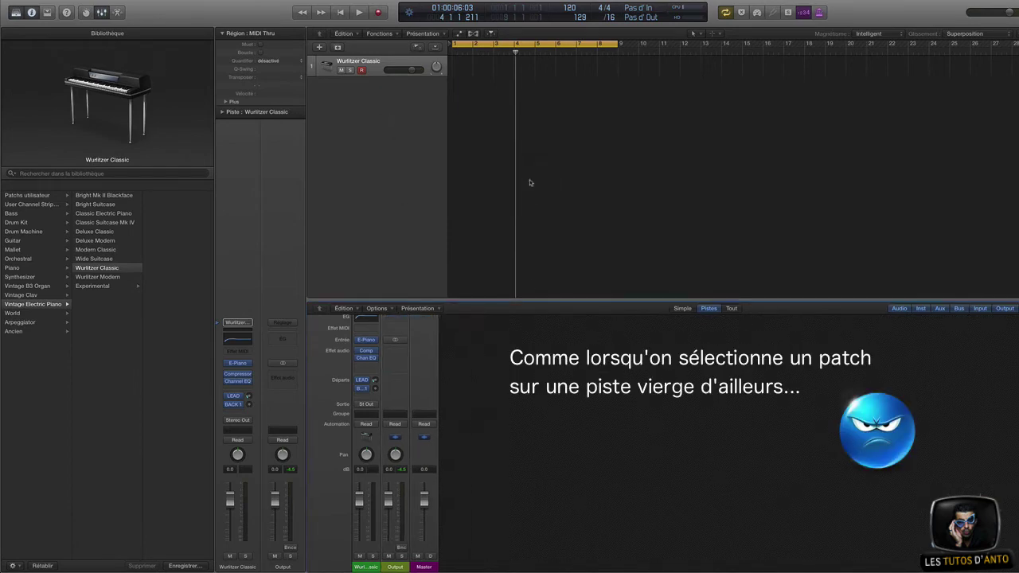
# - Delete the Wurlitzer Classic track and create an empty Instrument logiciel track with Ouvrir la bibliothèque disabled
pyautogui.press('super+BackSpace')
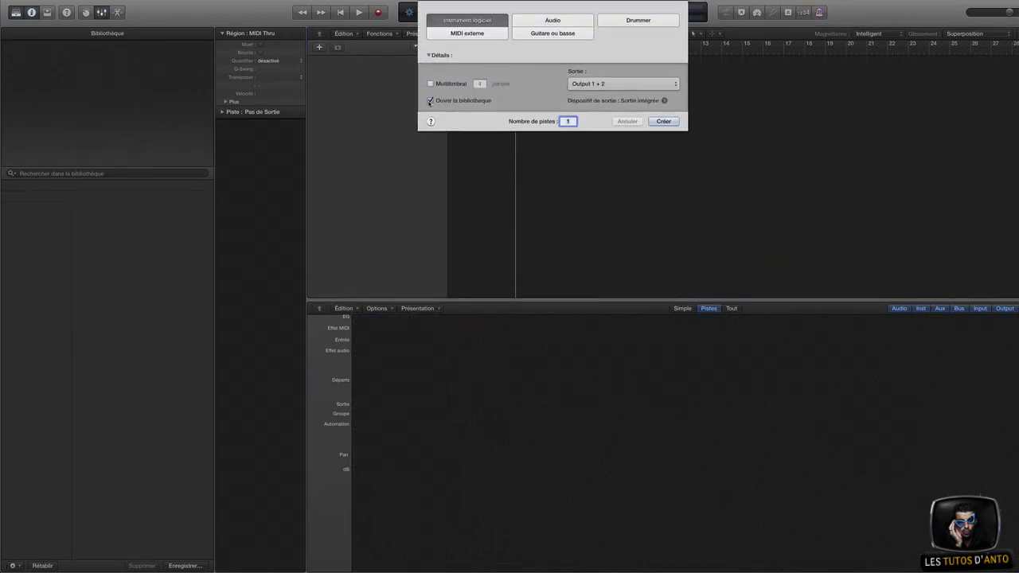
pyautogui.click(667, 122)
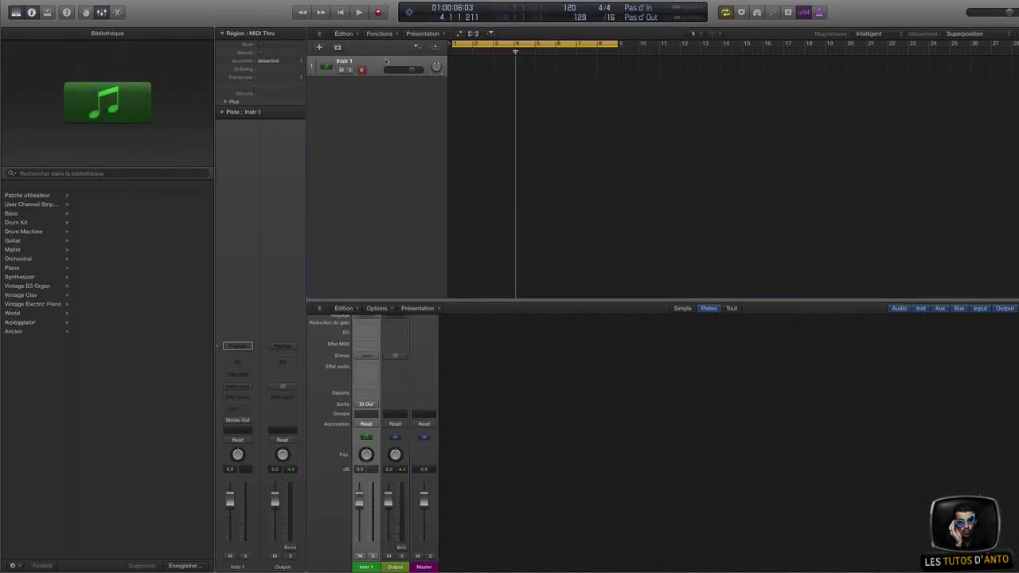
# - Delete the empty instrument track and create a Multitimbral Instrument logiciel with 4 parties, leaving Ouvrir la bibliothèque disabled
pyautogui.press('super+BackSpace')
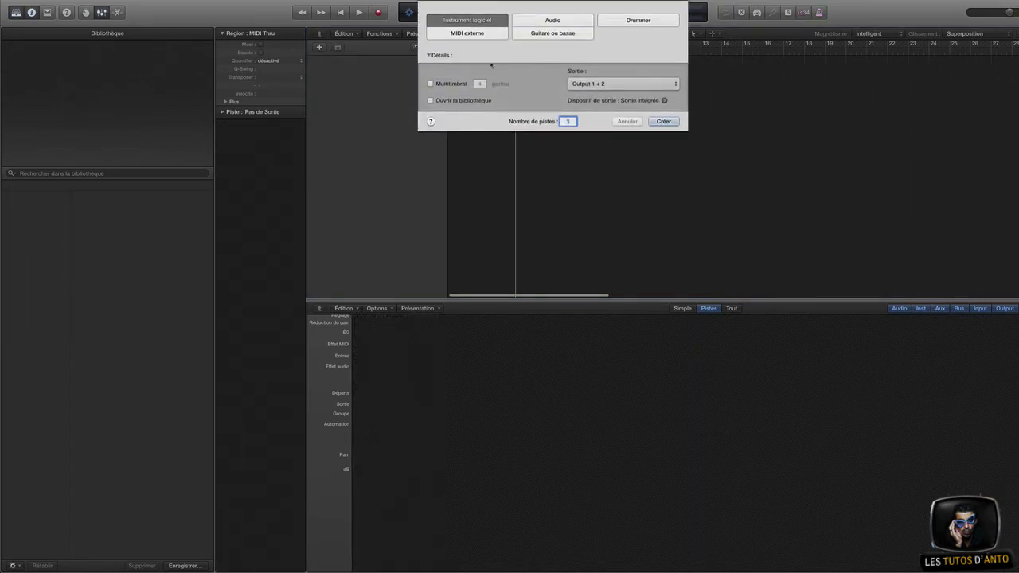
pyautogui.click(430, 83)
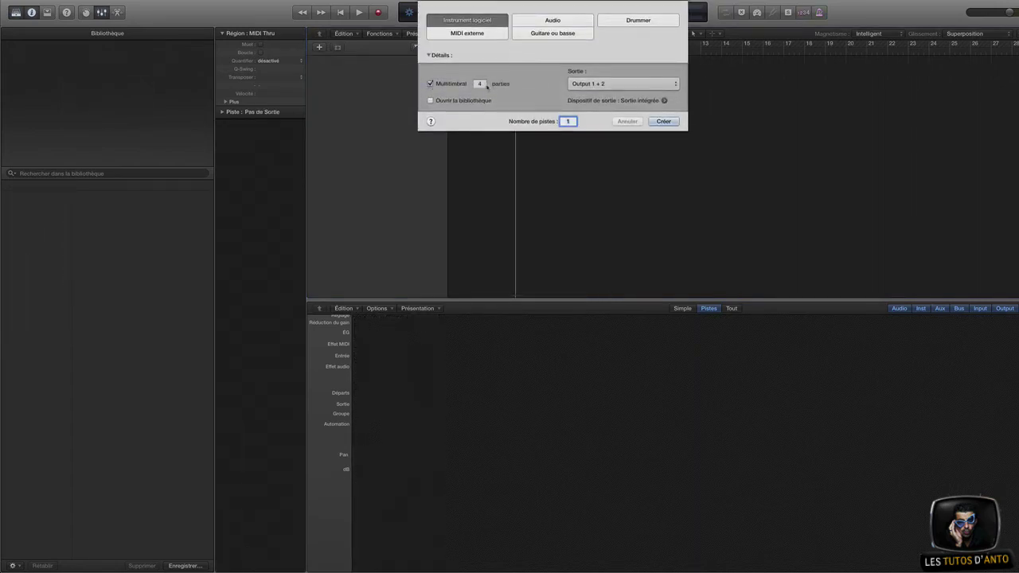
pyautogui.click(480, 83)
pyautogui.click(431, 83)
pyautogui.click(663, 121)
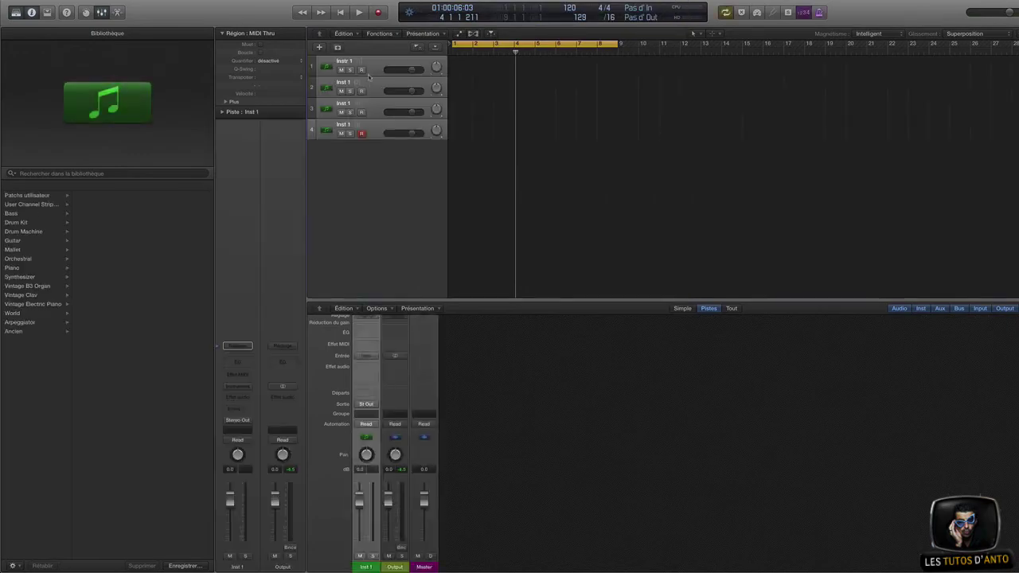
# - Select each of the four multitimbral tracks in turn to compare them with the mixer's instrument channel
pyautogui.click(377, 92)
pyautogui.click(377, 114)
pyautogui.click(377, 129)
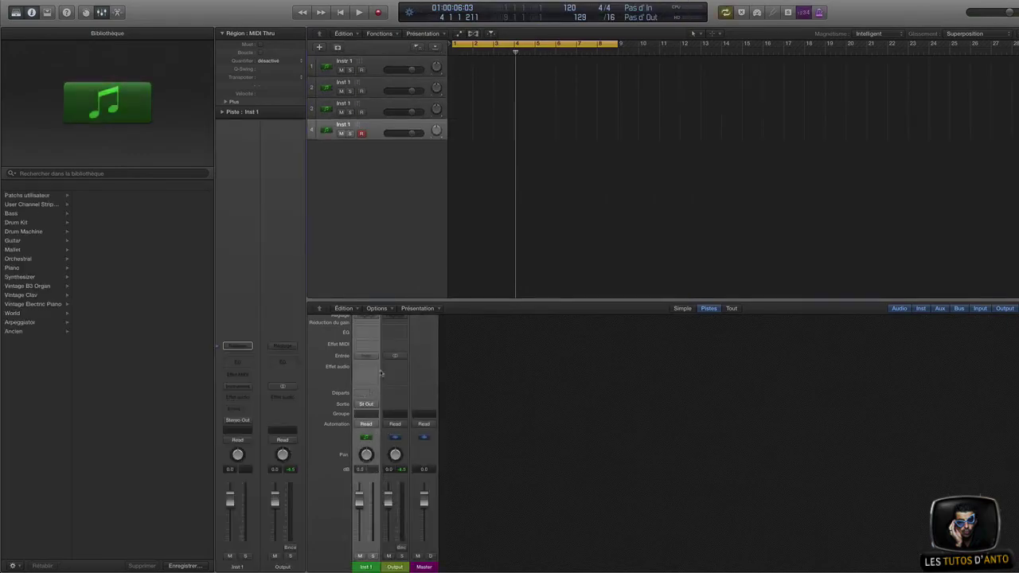
pyautogui.click(374, 63)
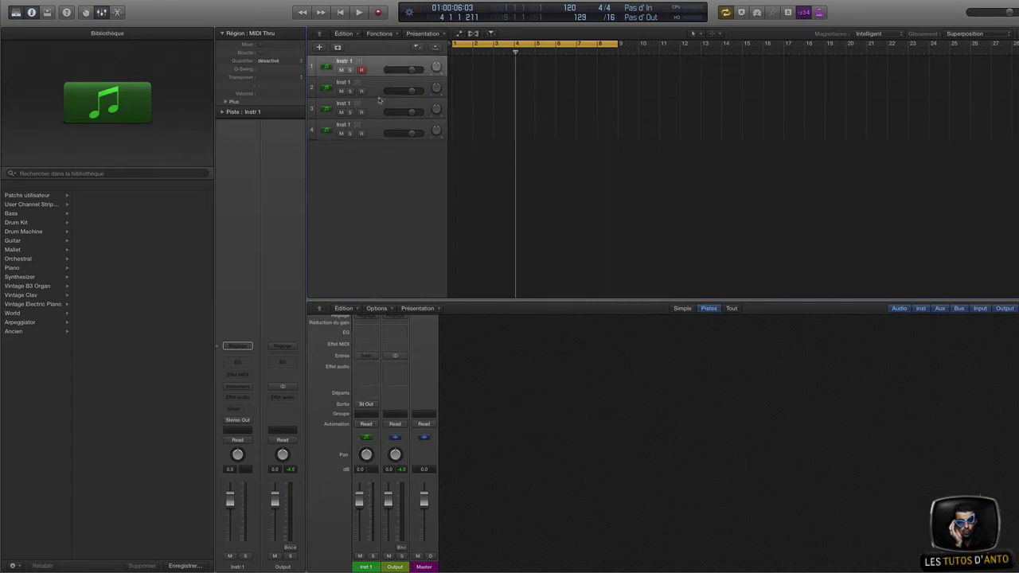
pyautogui.click(376, 84)
pyautogui.click(374, 105)
pyautogui.click(374, 128)
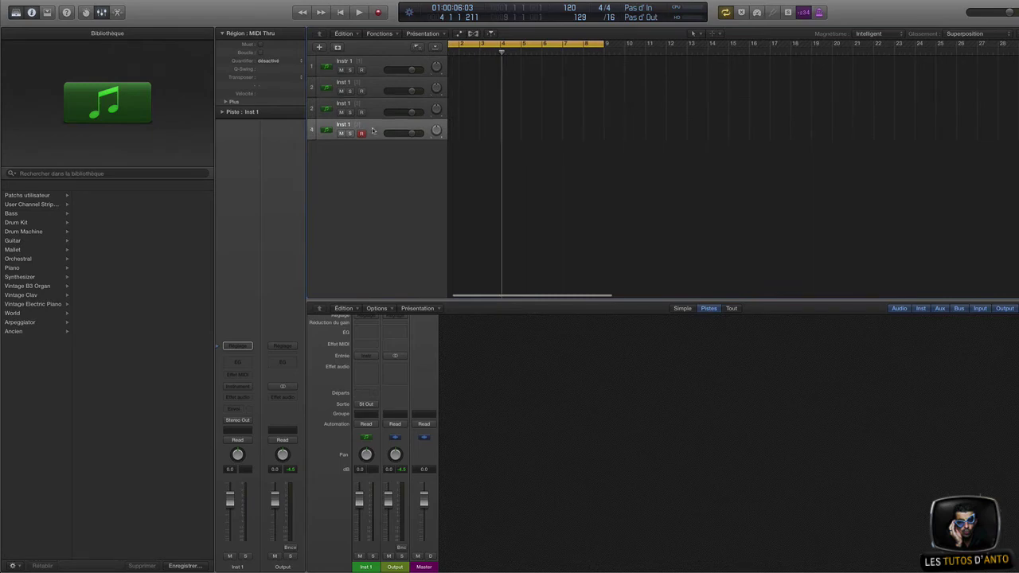
# - Try the ES P (Polyphonic Synth) instrument on the multitimbral channel, move its window aside, and remove the instrument
pyautogui.click(364, 353)
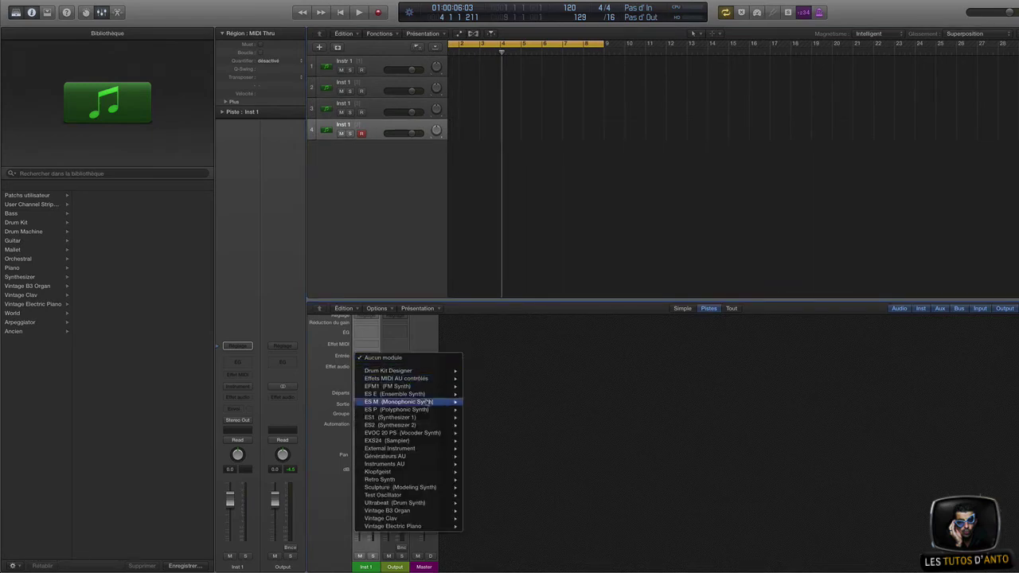
pyautogui.moveTo(437, 452)
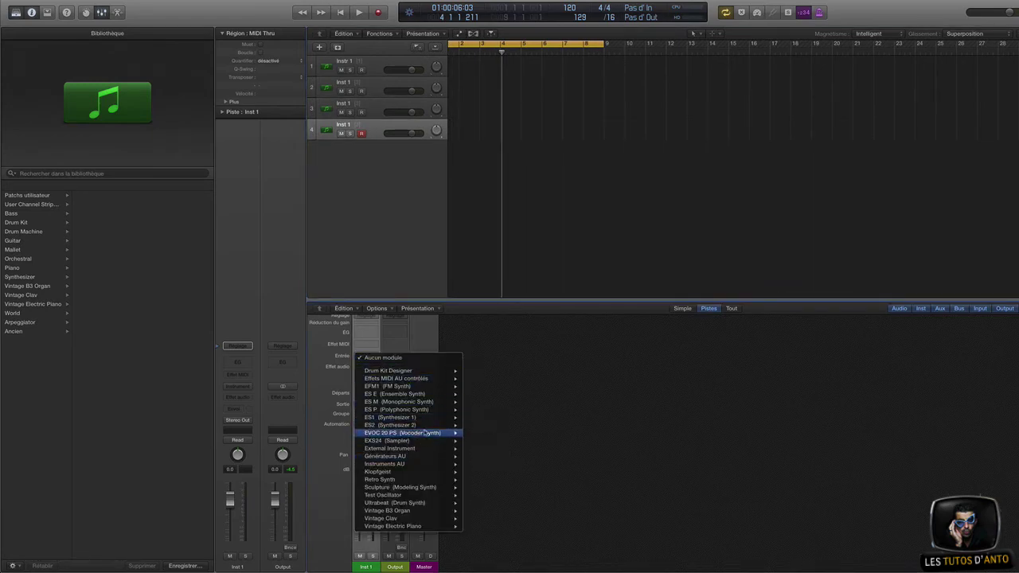
pyautogui.moveTo(431, 413)
pyautogui.click(482, 409)
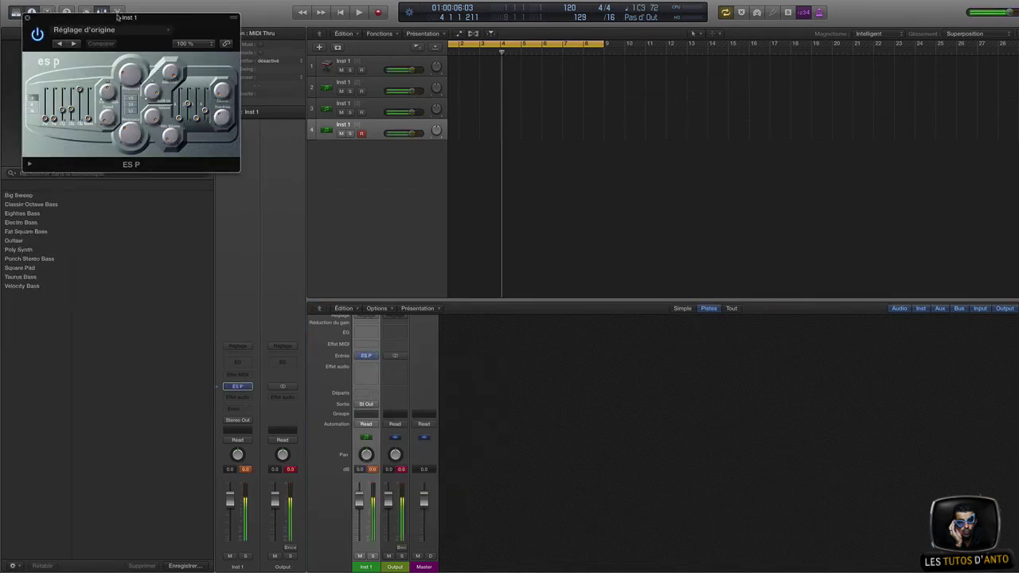
pyautogui.moveTo(118, 16); pyautogui.dragTo(793, 100)
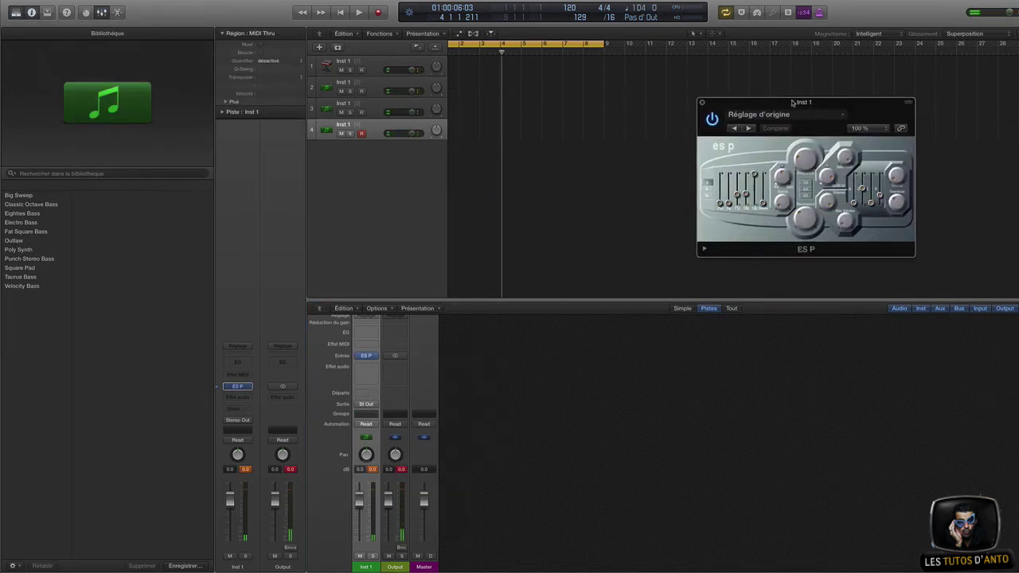
pyautogui.click(378, 358)
pyautogui.click(382, 371)
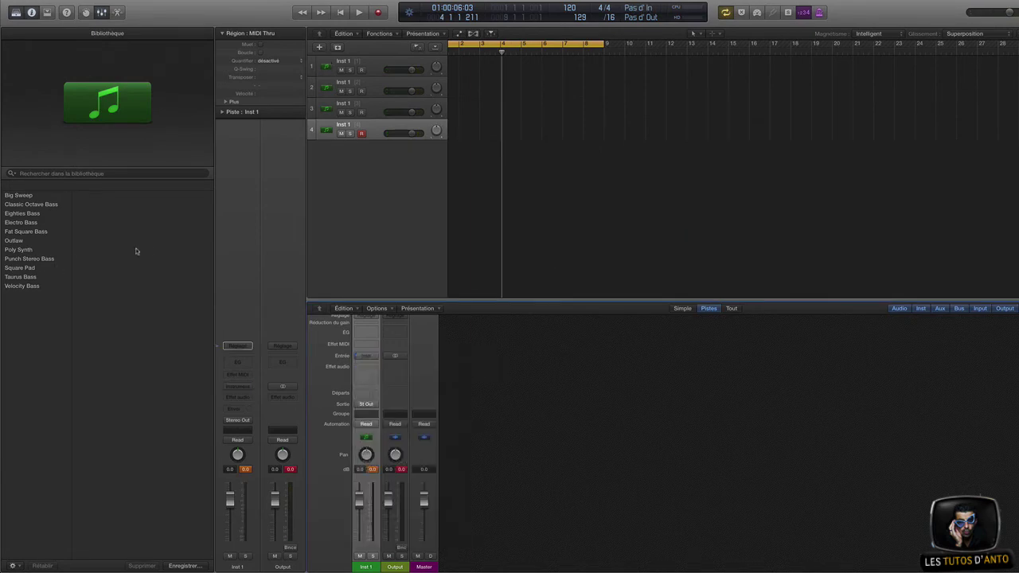
# - Load the Boesendorfer Grand Piano patch from the Piano category on the fourth track and check the other tracks against it
pyautogui.click(19, 268)
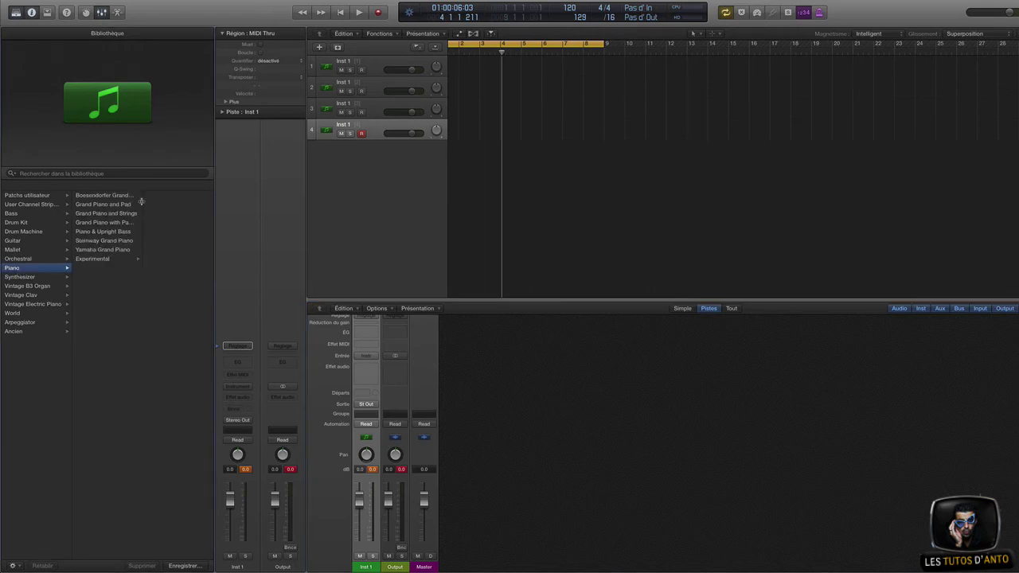
pyautogui.click(111, 196)
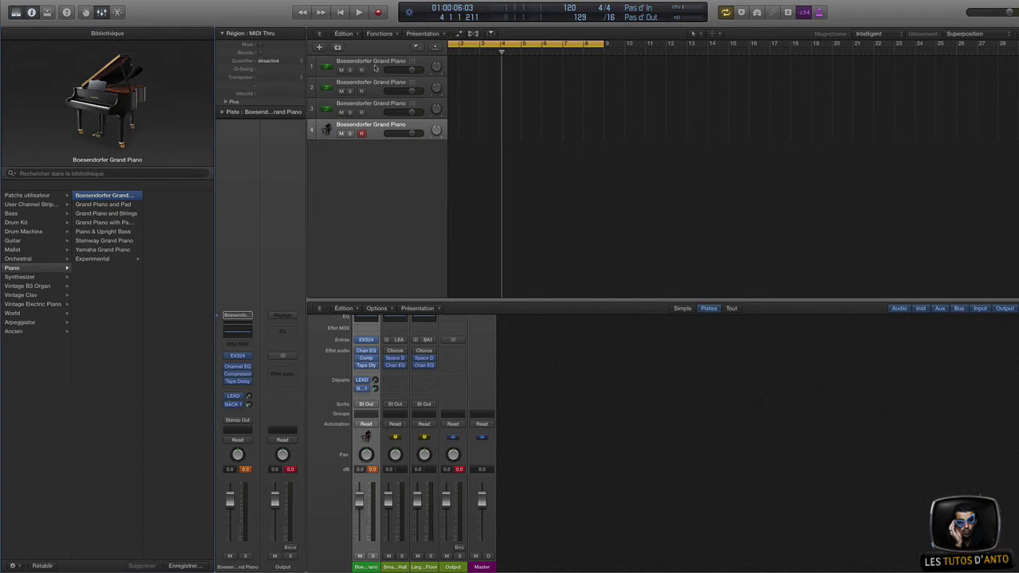
pyautogui.click(375, 67)
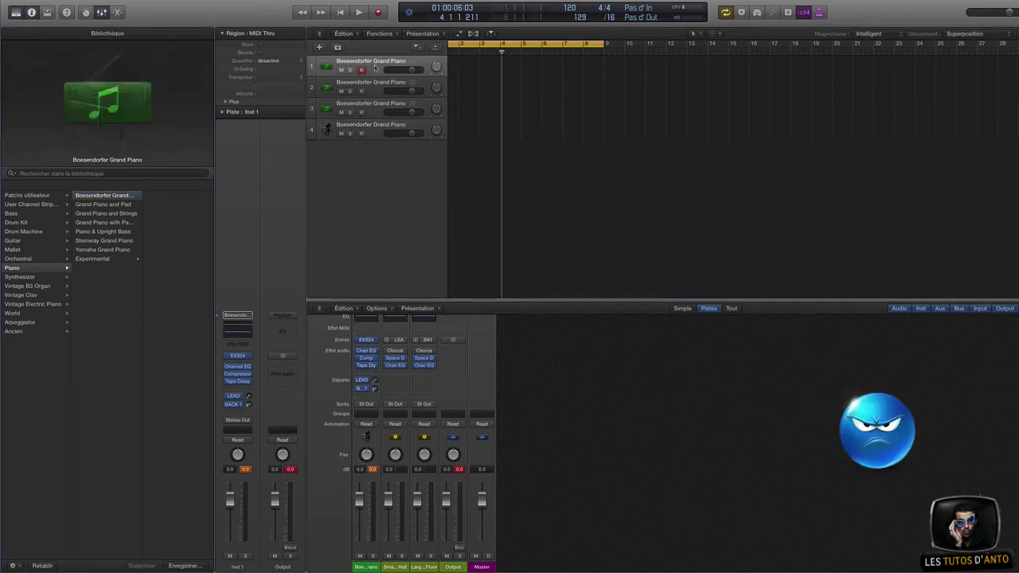
pyautogui.click(386, 134)
pyautogui.click(375, 106)
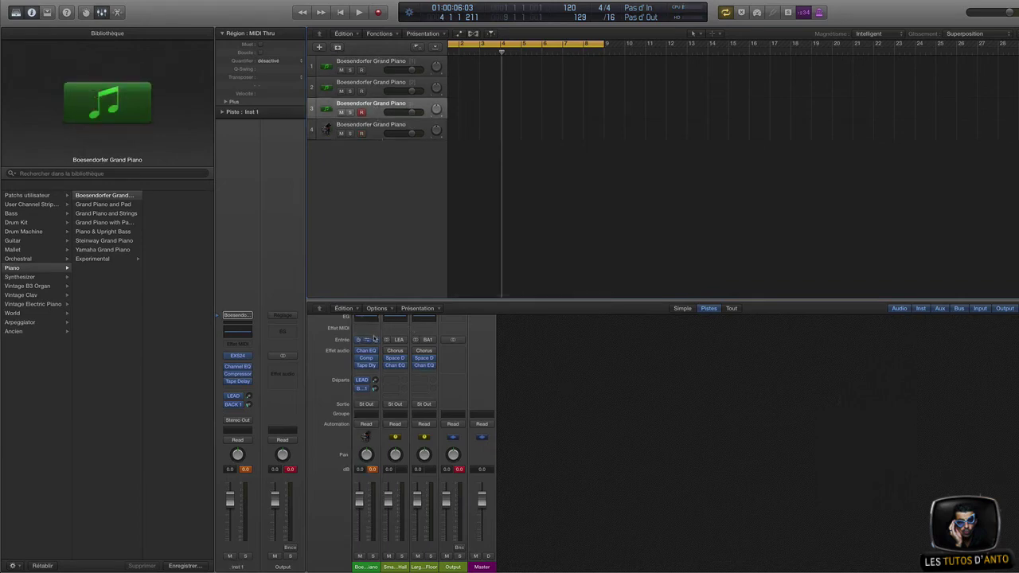
pyautogui.click(379, 133)
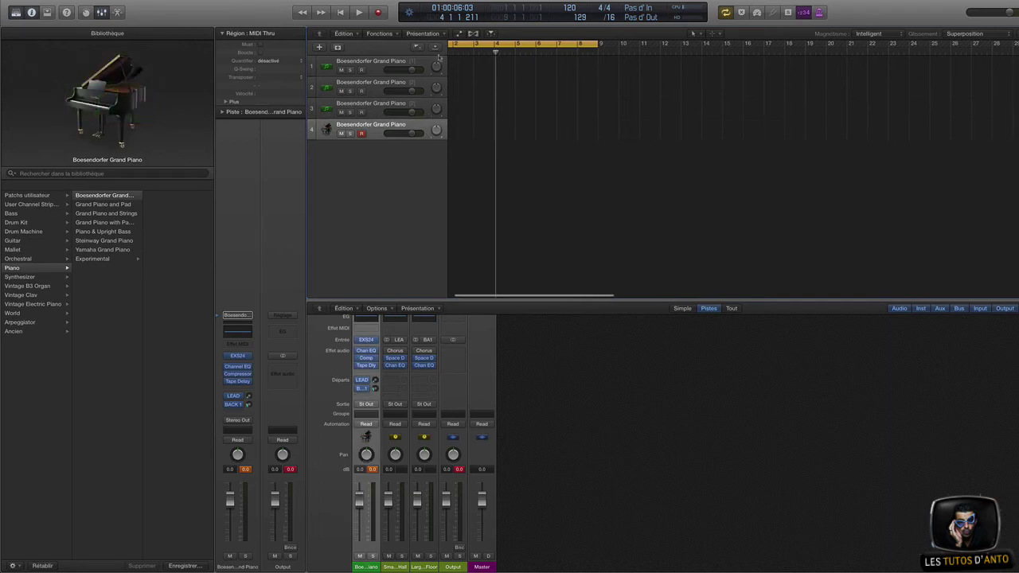
# - Turn off the cycle range, return the playhead to bar 1, and record a MIDI region on the first track
pyautogui.click(369, 71)
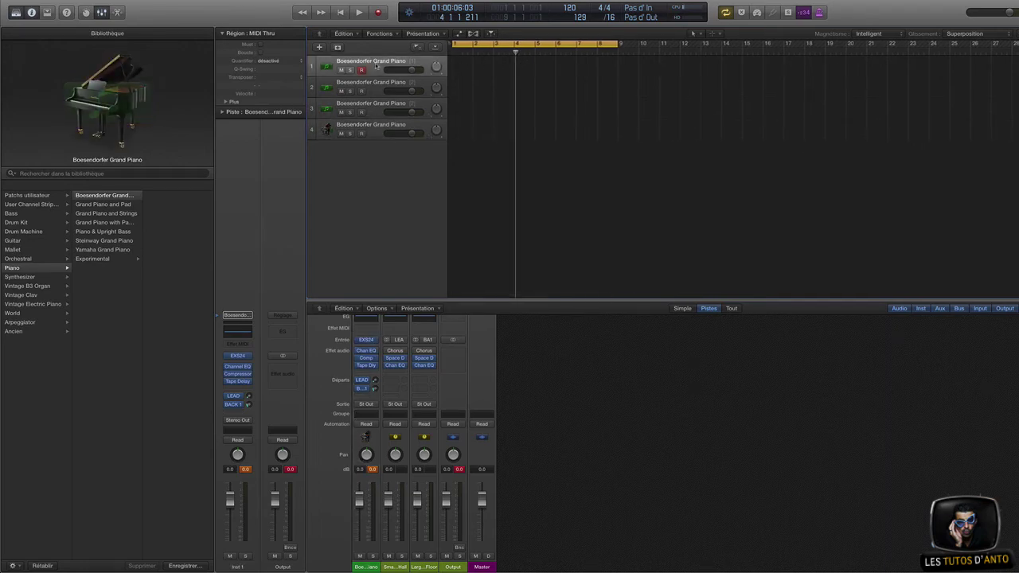
pyautogui.click(457, 45)
pyautogui.click(459, 52)
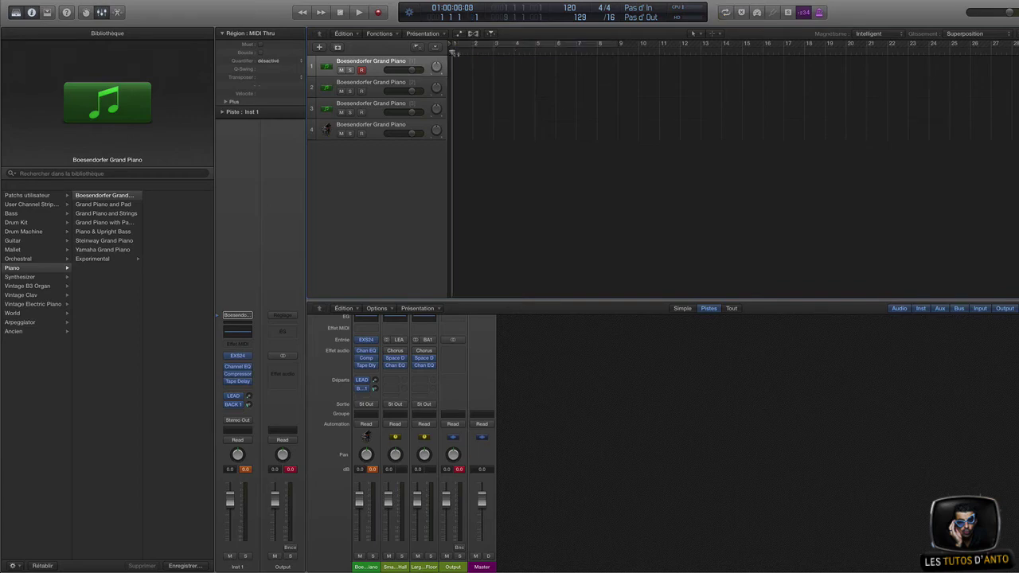
pyautogui.press('space')
pyautogui.click(379, 13)
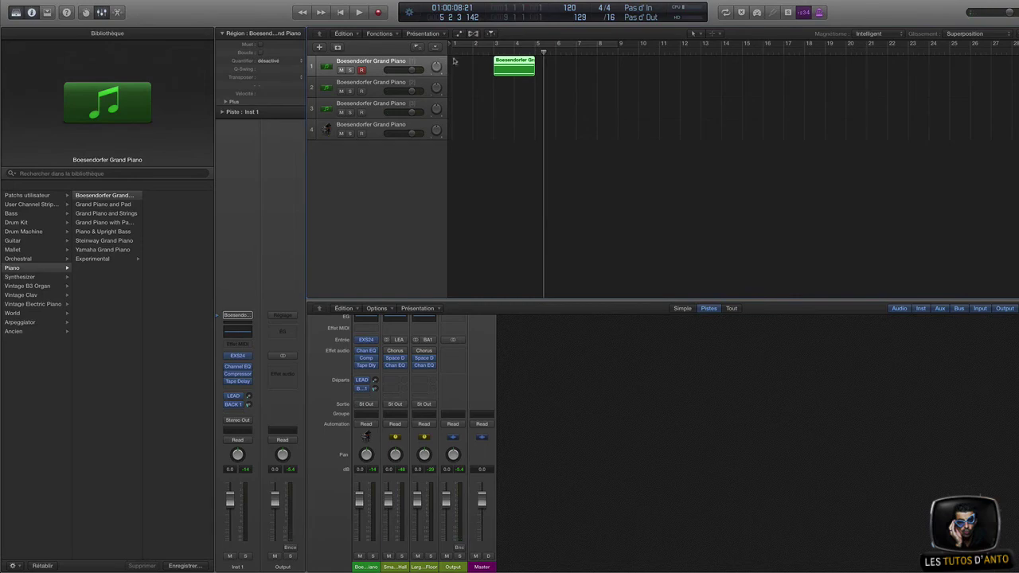
# - Record a MIDI region on the second track, aligned with the first track's region at bar 3
pyautogui.click(377, 93)
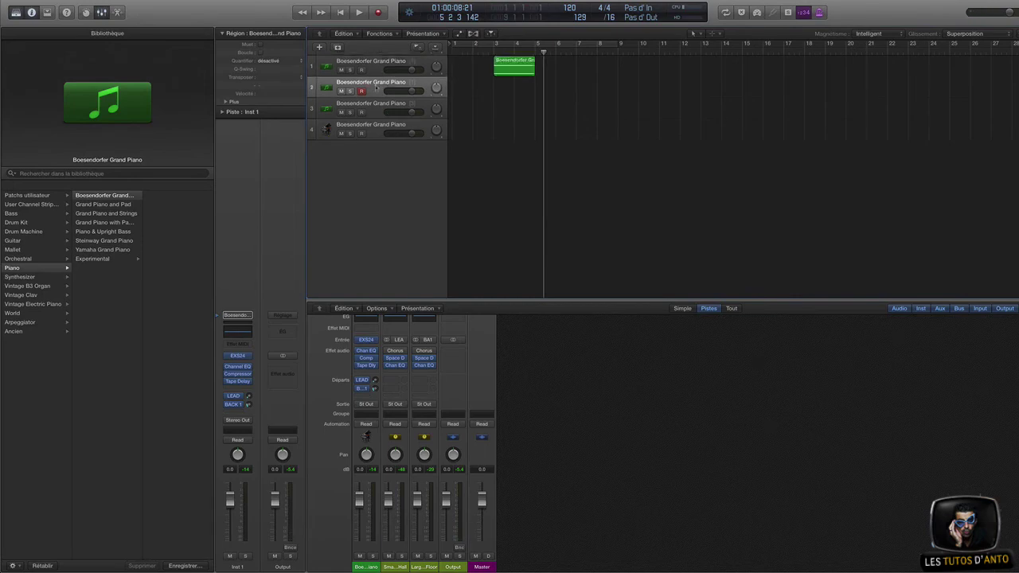
pyautogui.click(457, 53)
pyautogui.click(378, 13)
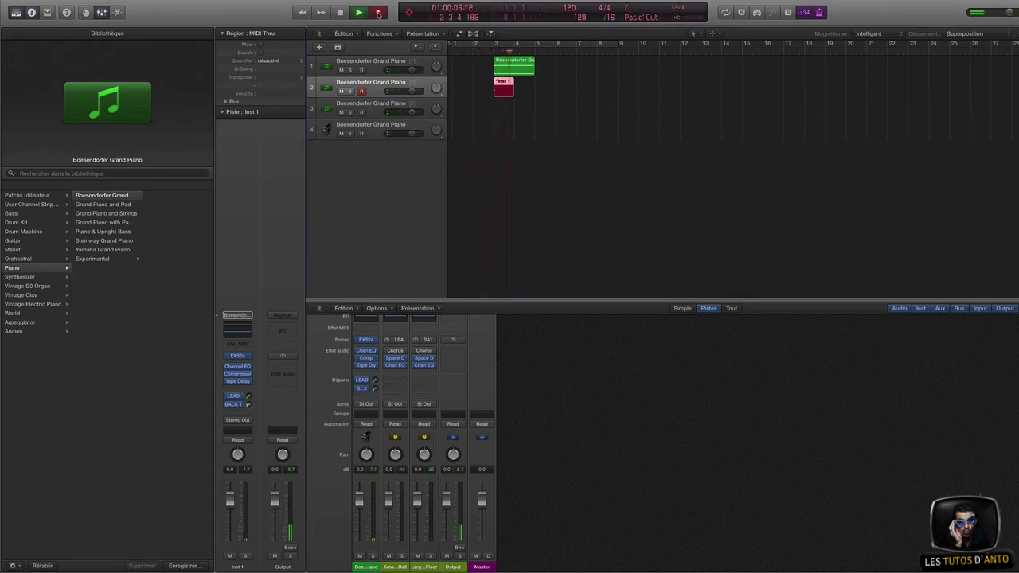
pyautogui.press('space')
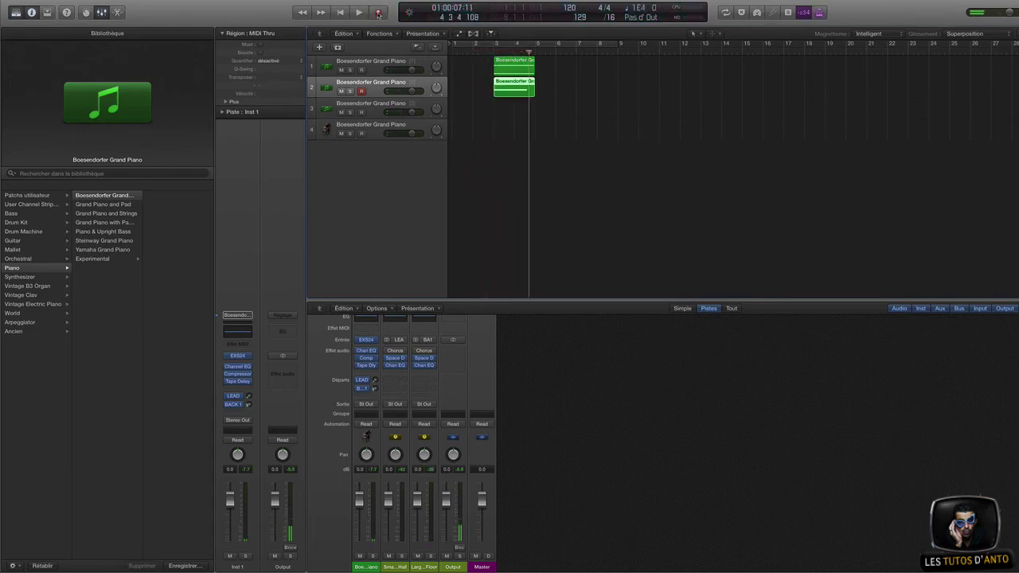
# - Record a short melody region on the third track, starting at bar 3 like the two regions above
pyautogui.press('Down')
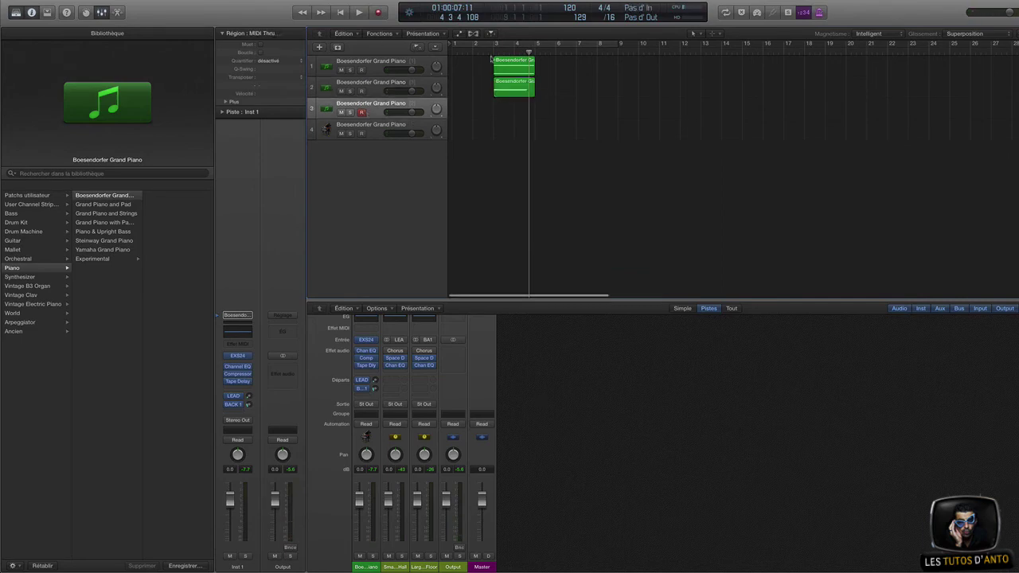
pyautogui.click(474, 53)
pyautogui.click(378, 13)
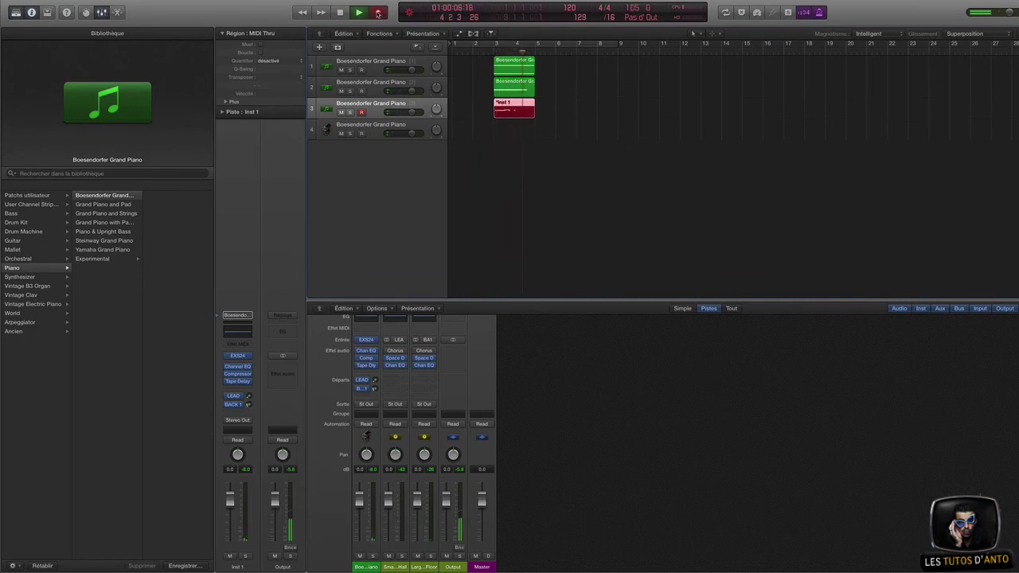
pyautogui.press('space')
# - Open the first track's region in the Clavier editor, enlarge the editor, and select its notes
pyautogui.click(550, 92)
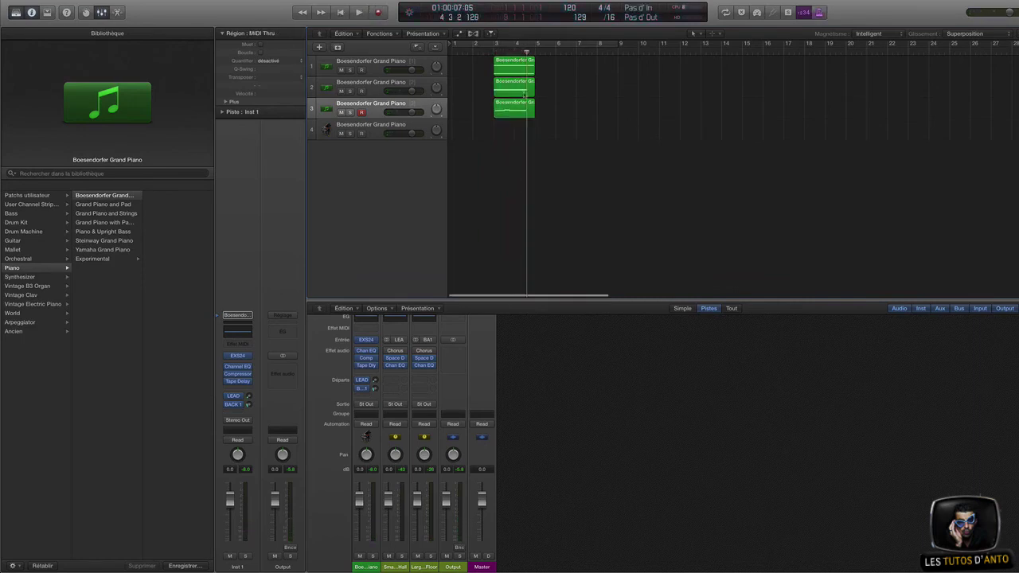
pyautogui.click(522, 70)
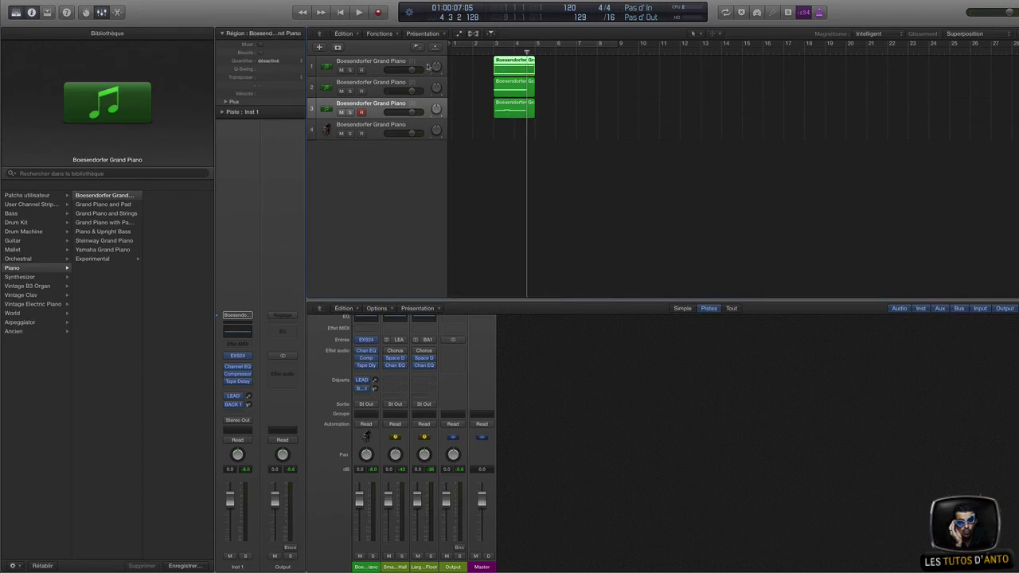
pyautogui.click(591, 102)
pyautogui.click(391, 60)
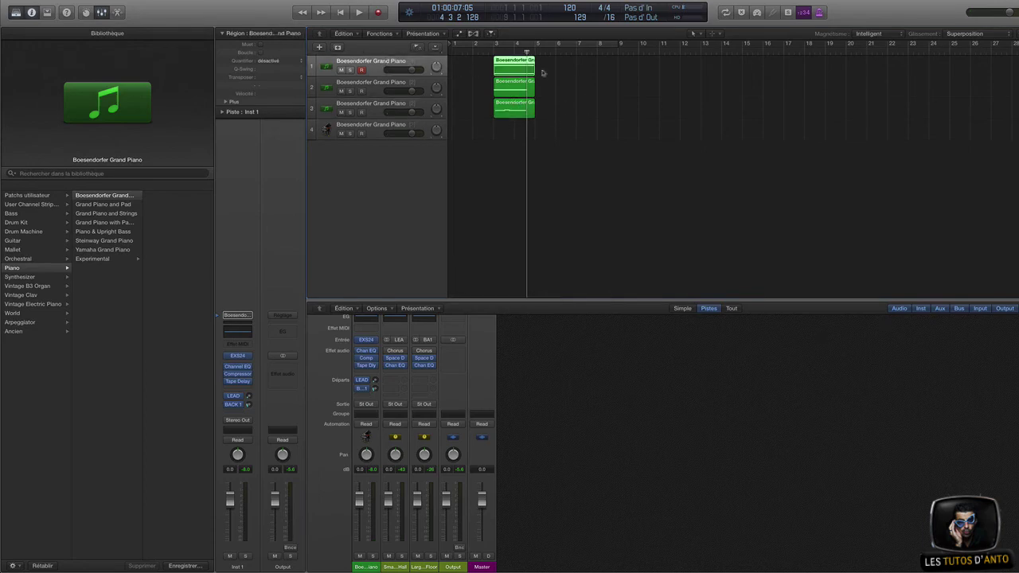
pyautogui.doubleClick(522, 63)
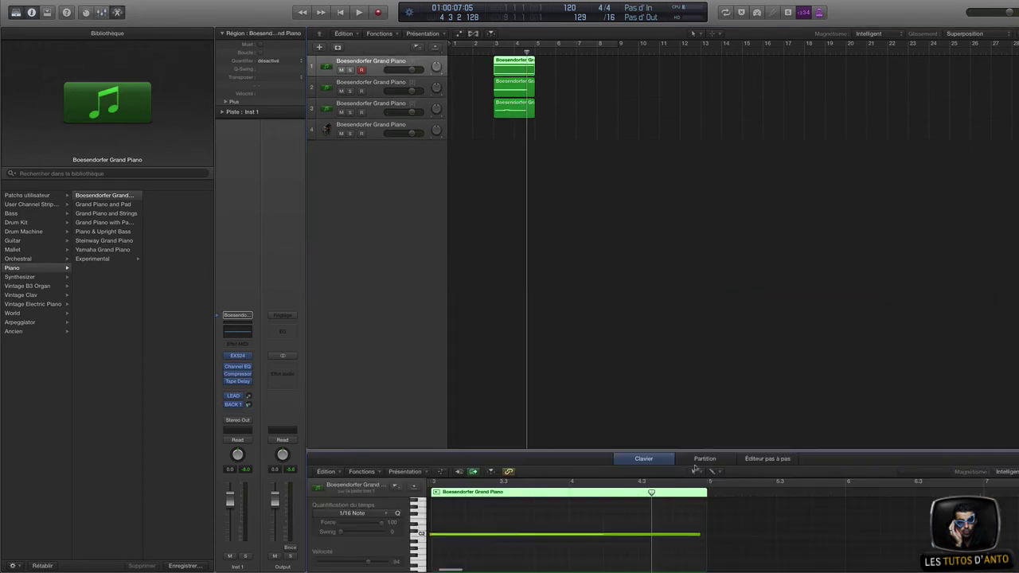
pyautogui.moveTo(740, 450); pyautogui.dragTo(741, 224)
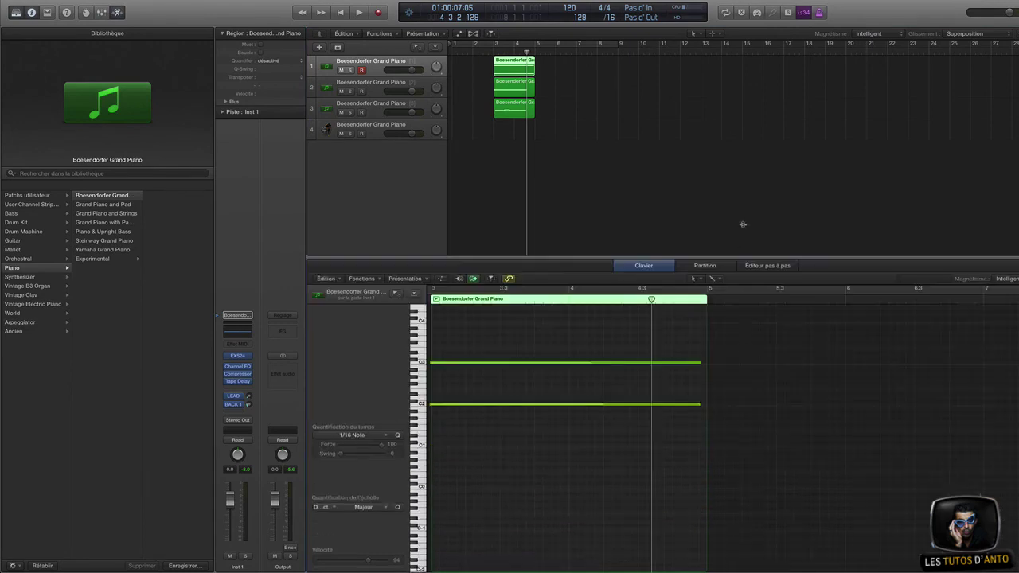
pyautogui.moveTo(555, 322); pyautogui.dragTo(543, 414)
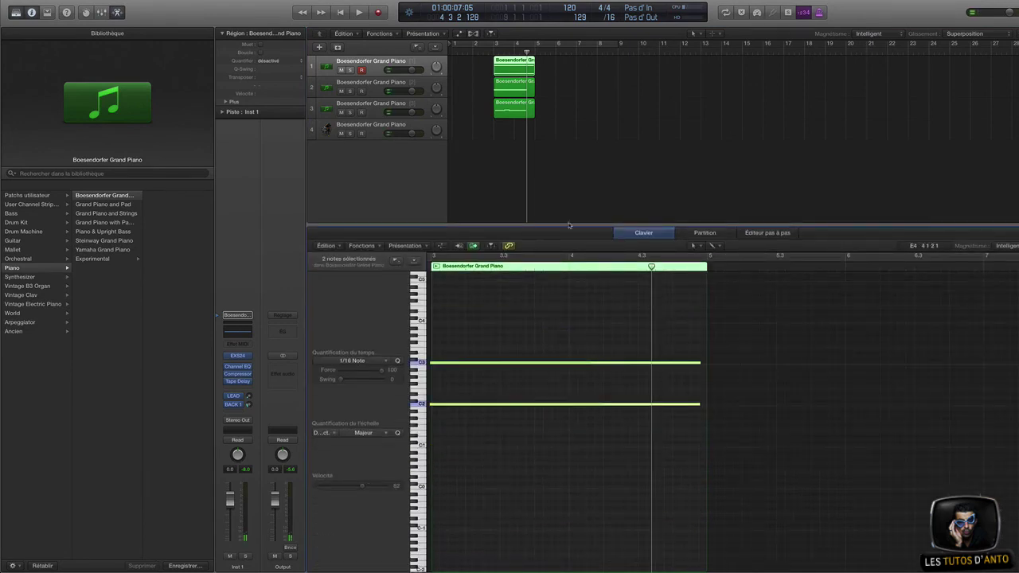
# - Examine the notes of the second and third tracks' regions in the Clavier editor, and clear the region selection
pyautogui.click(516, 89)
pyautogui.click(514, 113)
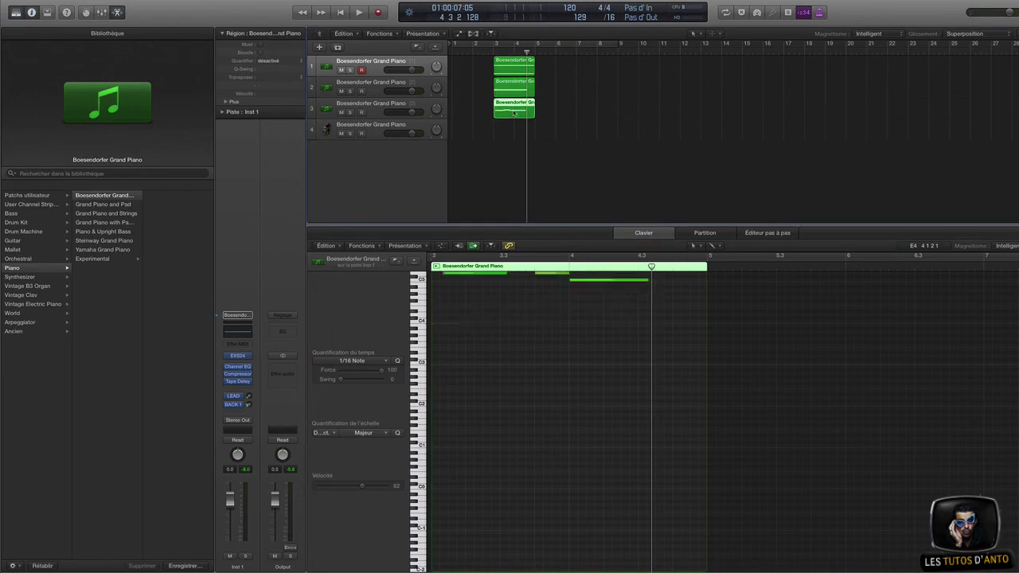
pyautogui.scroll(5, 595, 314)
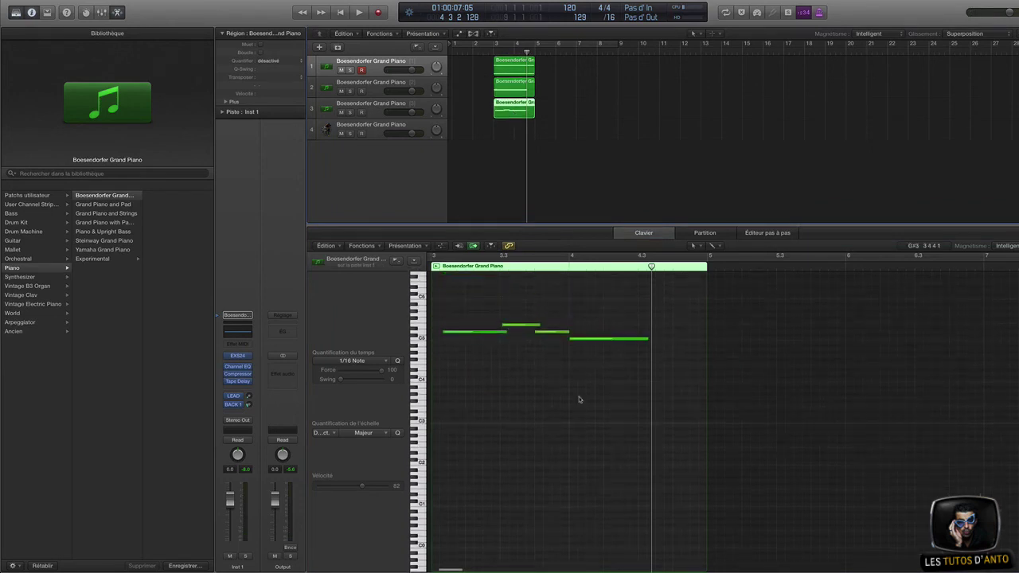
pyautogui.click(568, 98)
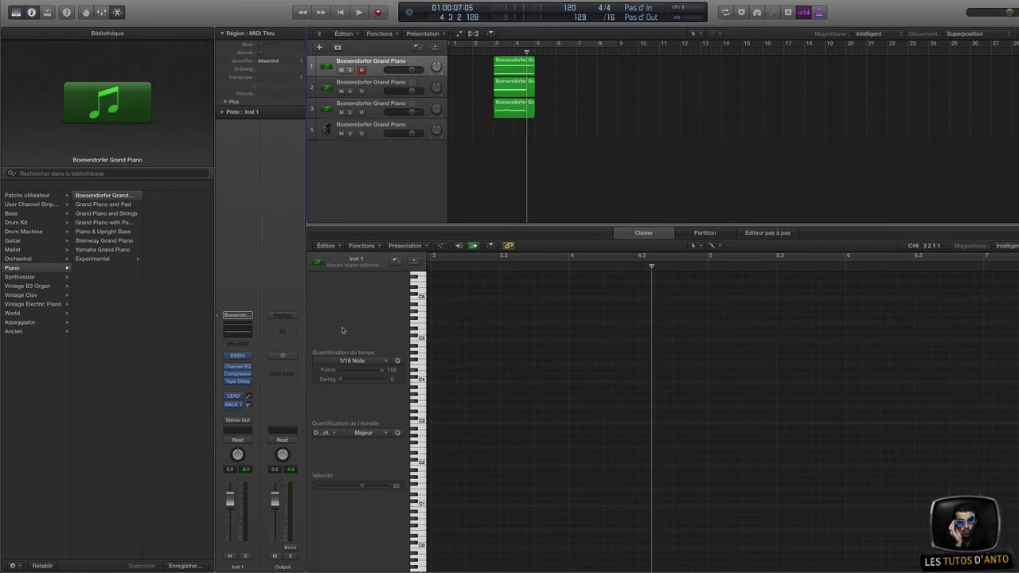
# - Return to the mixer and select the Boesendorfer Grand Piano channel strip
pyautogui.press('x')
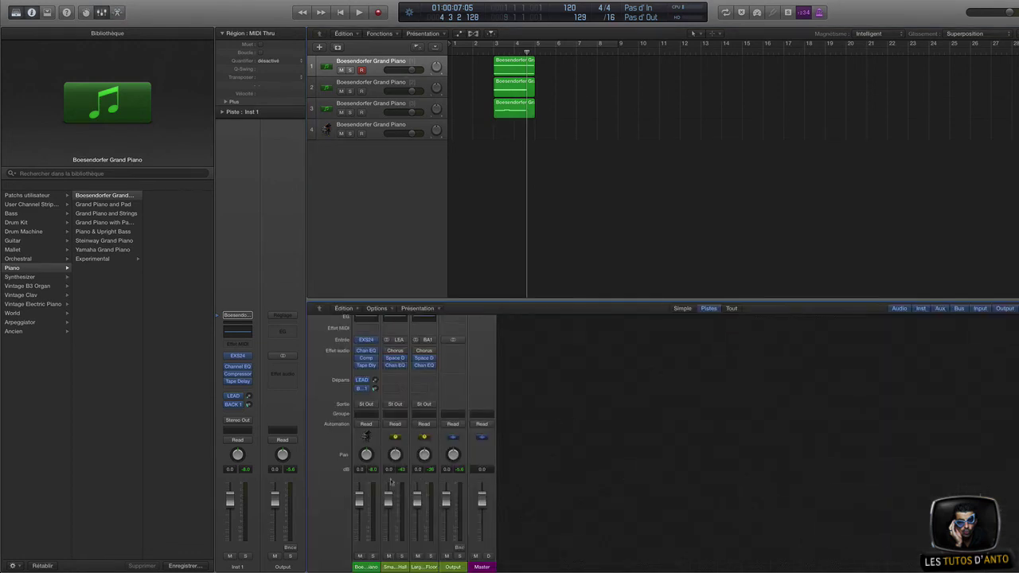
pyautogui.click(365, 567)
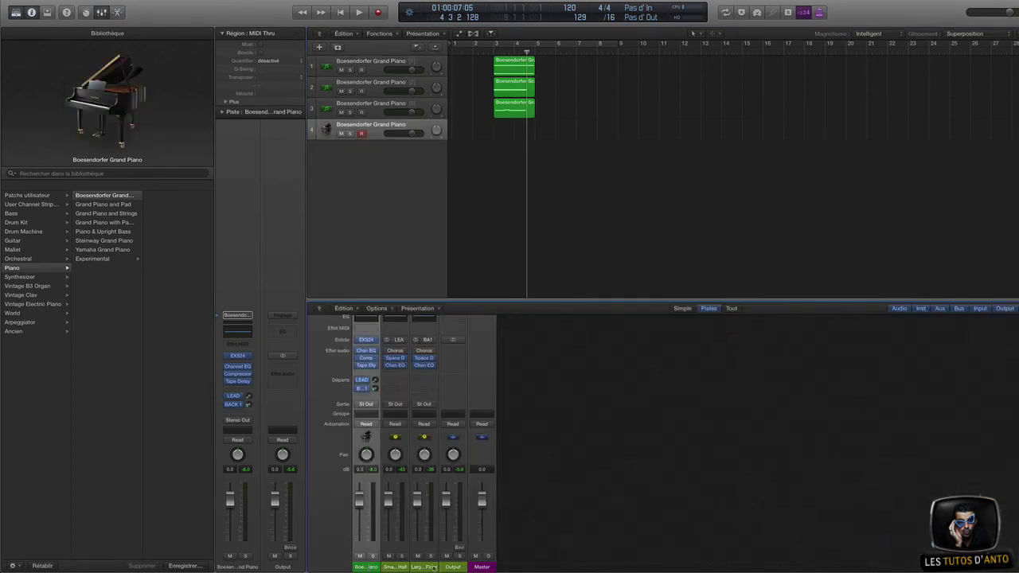
# - Lower the fourth piano track's volume to -3.0 dB, and check the linked volume on the second and third tracks
pyautogui.click(394, 568)
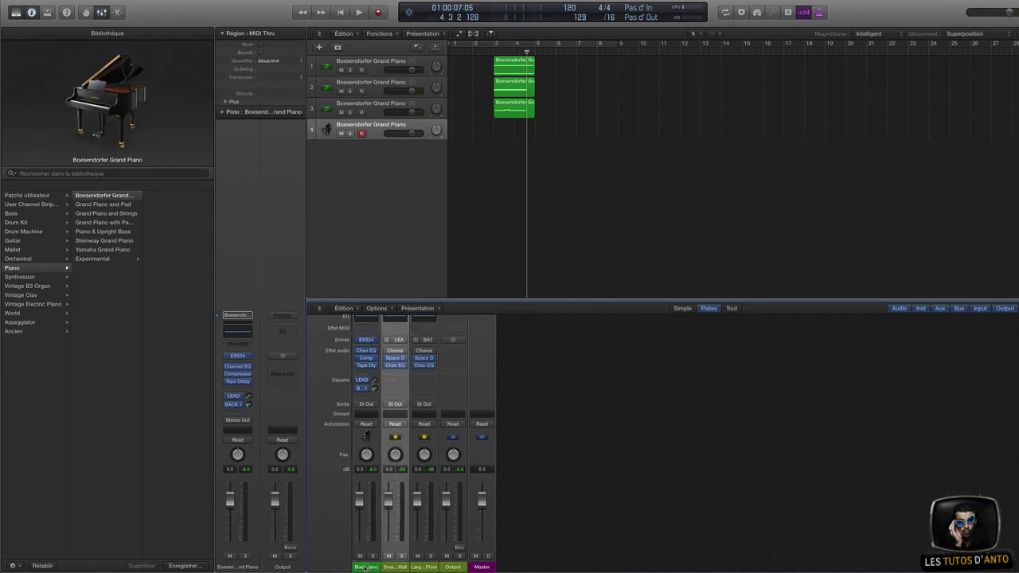
pyautogui.click(365, 566)
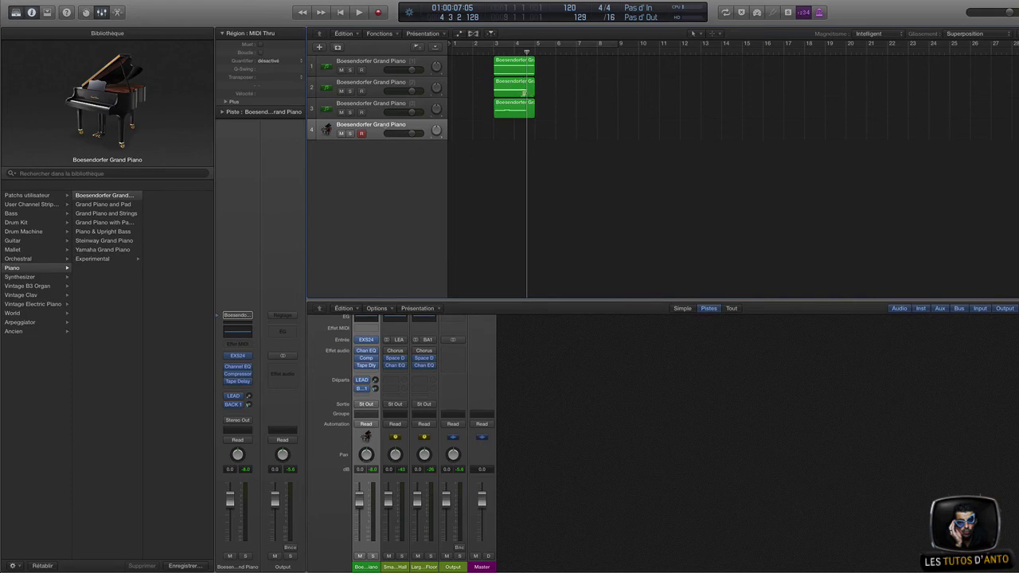
pyautogui.moveTo(411, 133); pyautogui.dragTo(409, 133)
pyautogui.click(429, 105)
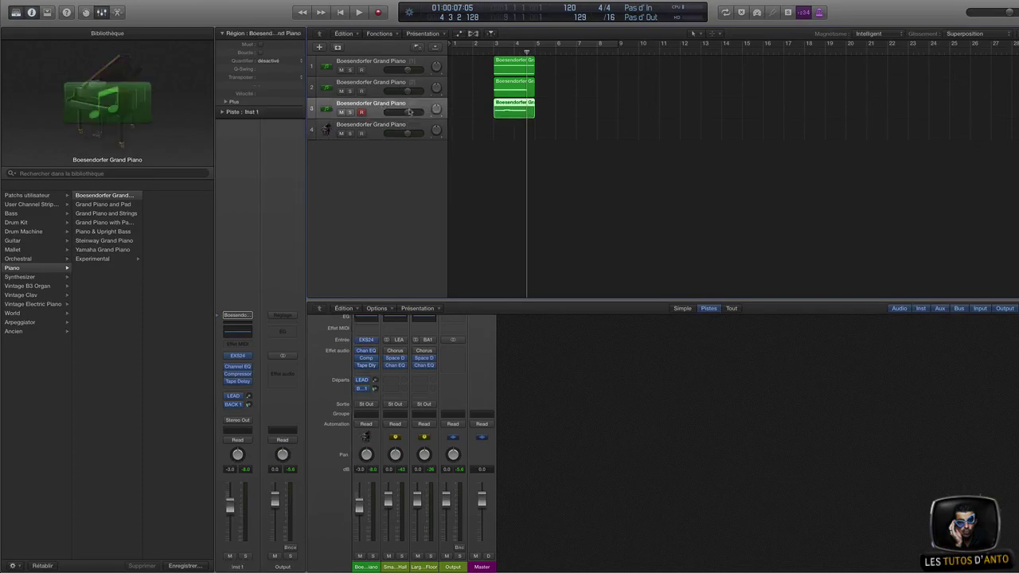
pyautogui.click(422, 81)
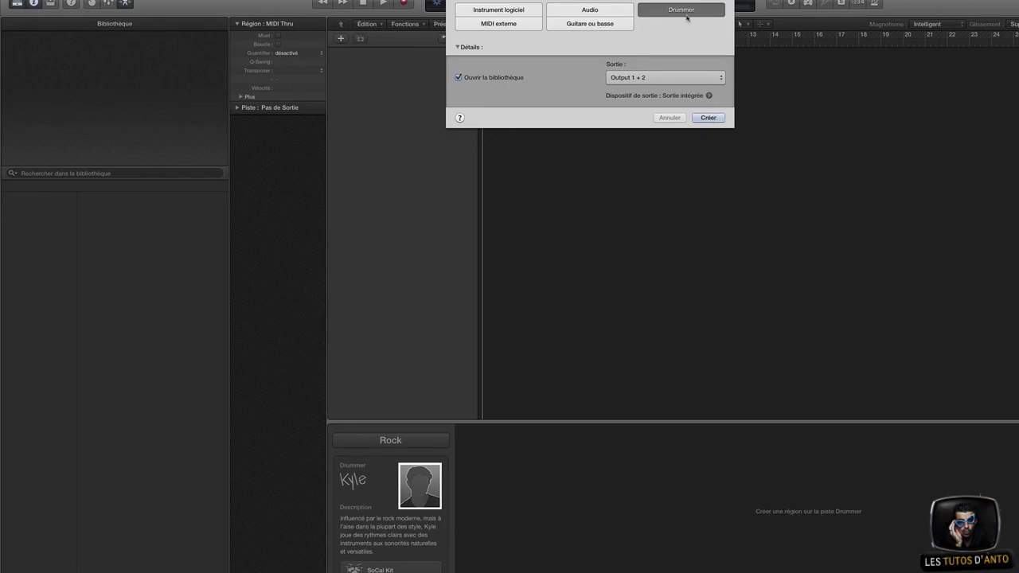
# - Create a Drummer track routed to Output 1 + 2 with its library open, and select its second region
pyautogui.click(709, 118)
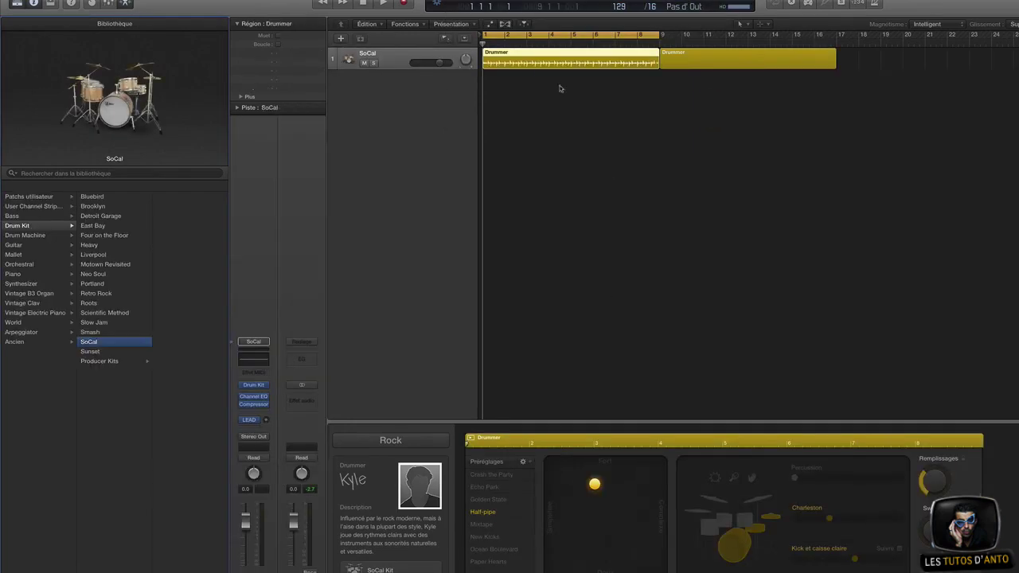
pyautogui.click(890, 60)
pyautogui.click(724, 63)
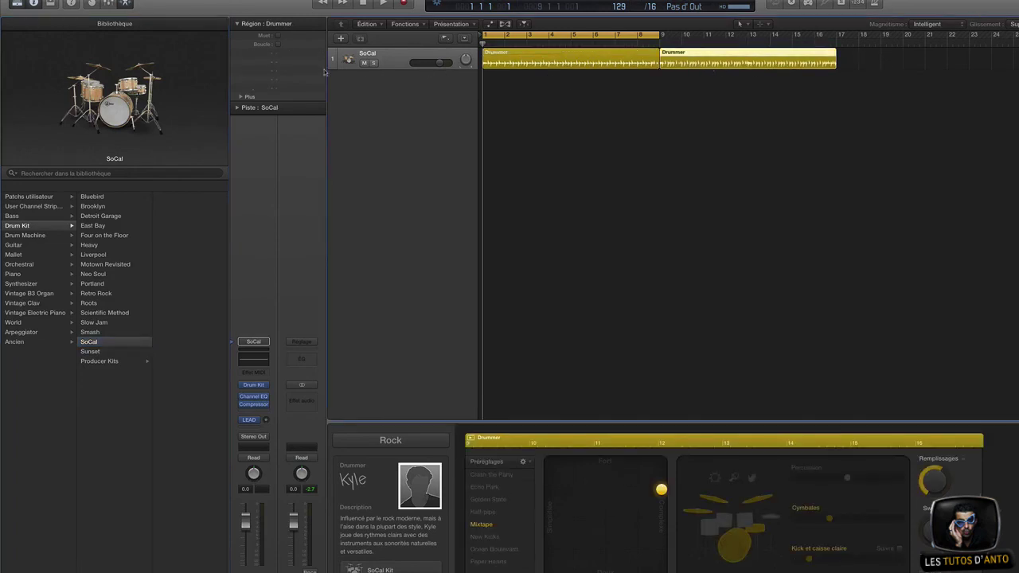
# - Enlarge the SoCal track's regions to examine their waveforms, and play the first few bars
pyautogui.press('super+Down')
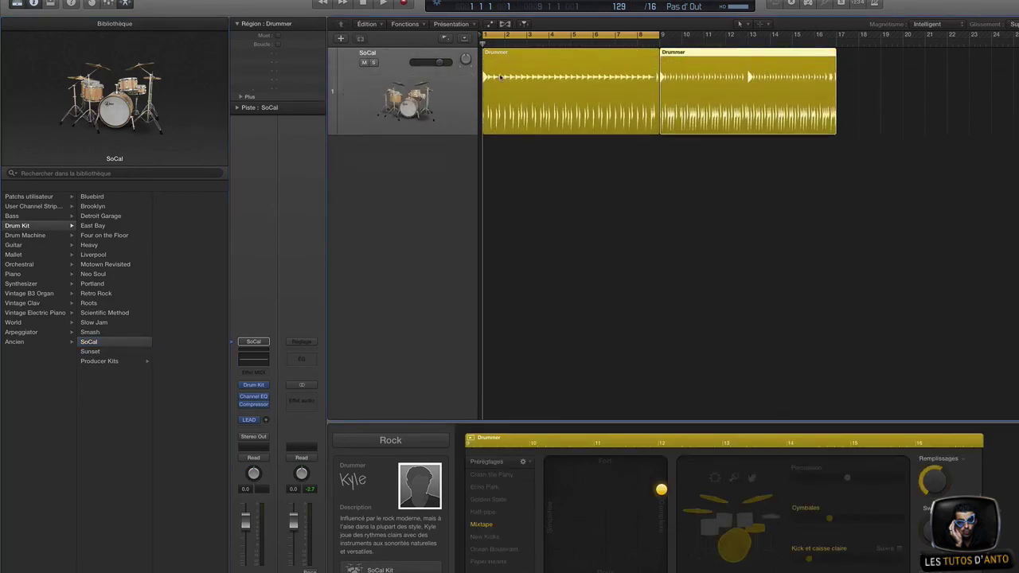
pyautogui.press('super+Right')
pyautogui.press('super+Down')
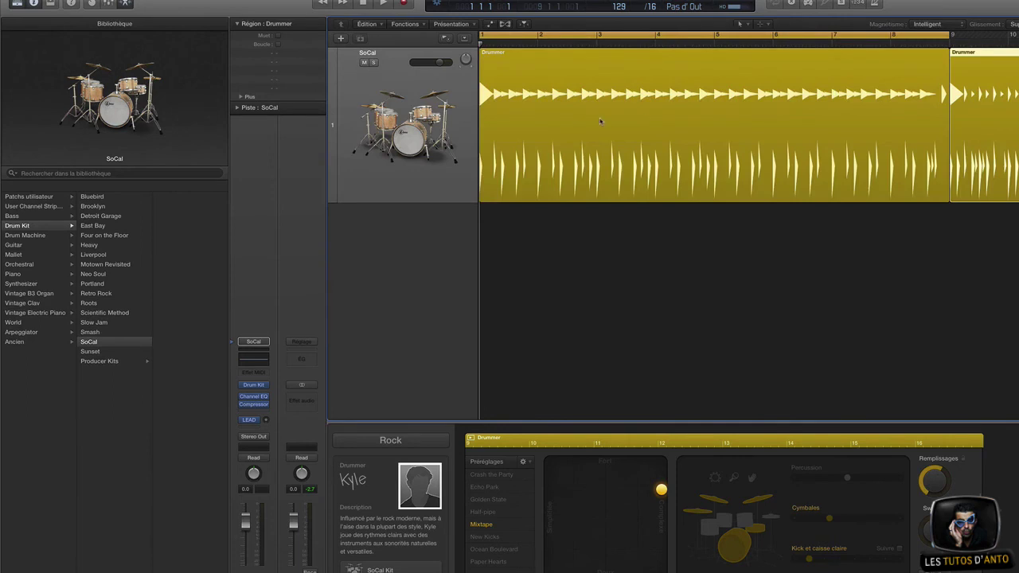
pyautogui.press('space')
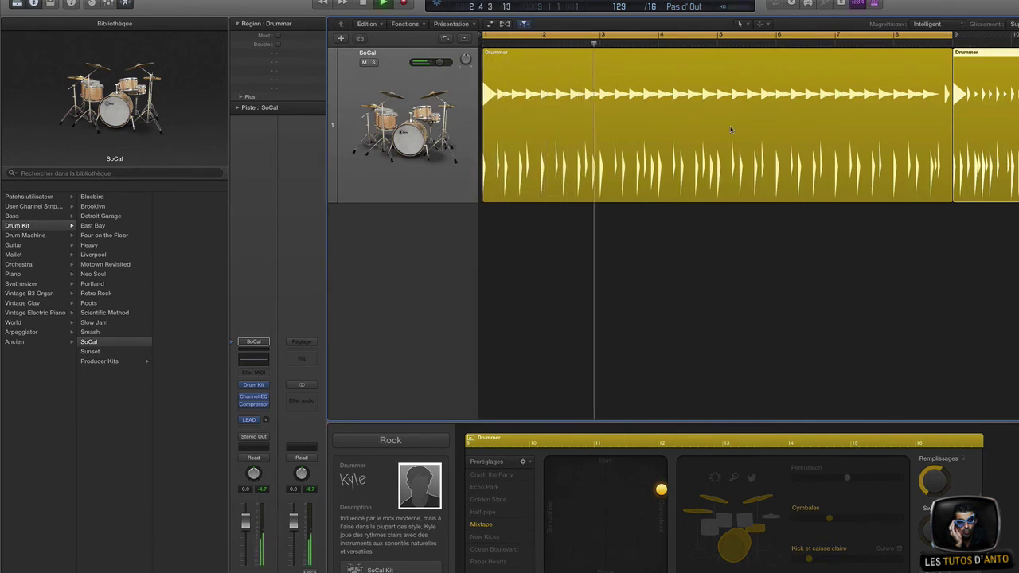
pyautogui.press('space')
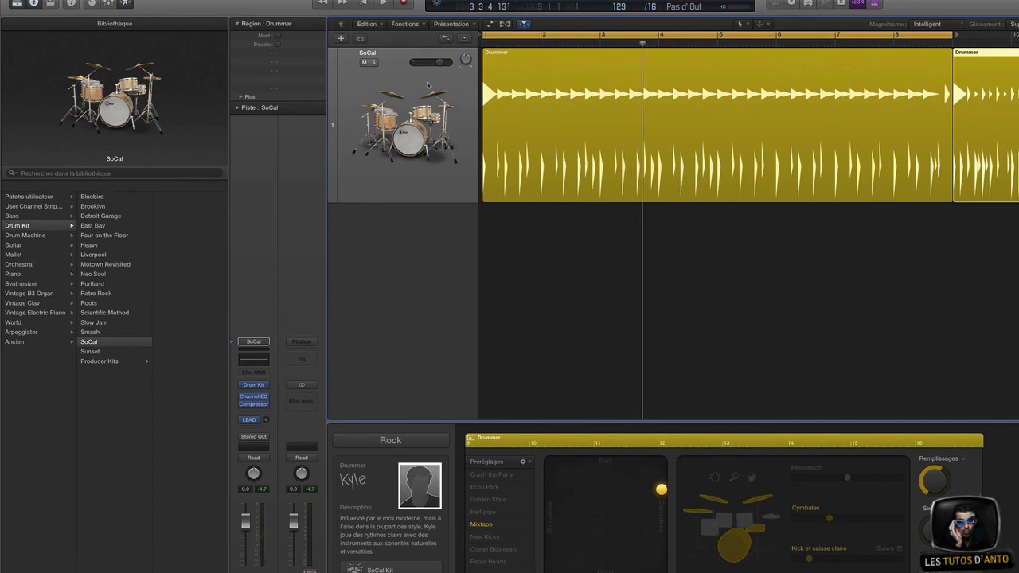
# - Delete the first Drummer region, and the SoCal track together with its remaining region
pyautogui.press('Left')
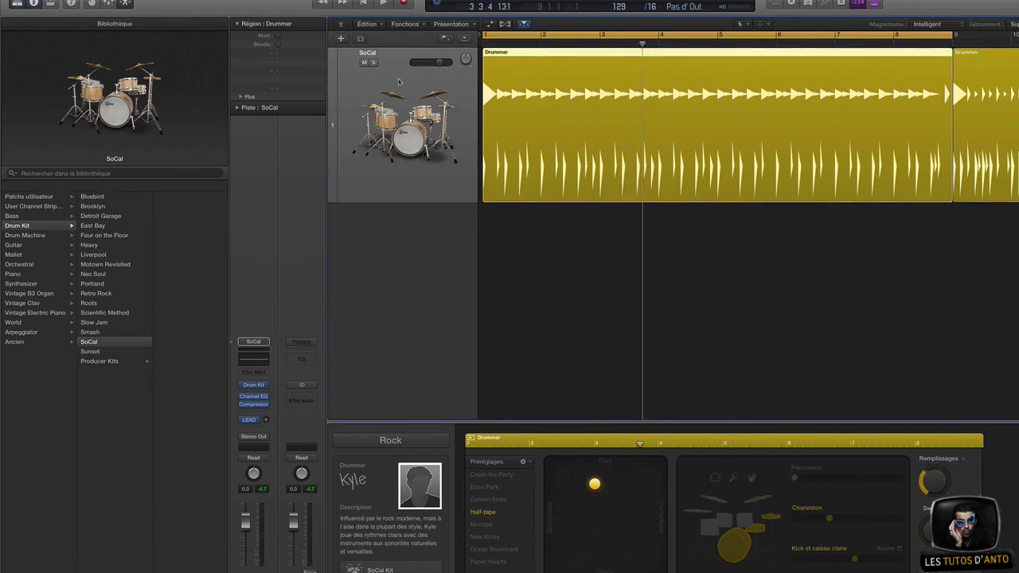
pyautogui.press('Delete')
pyautogui.press('super+BackSpace')
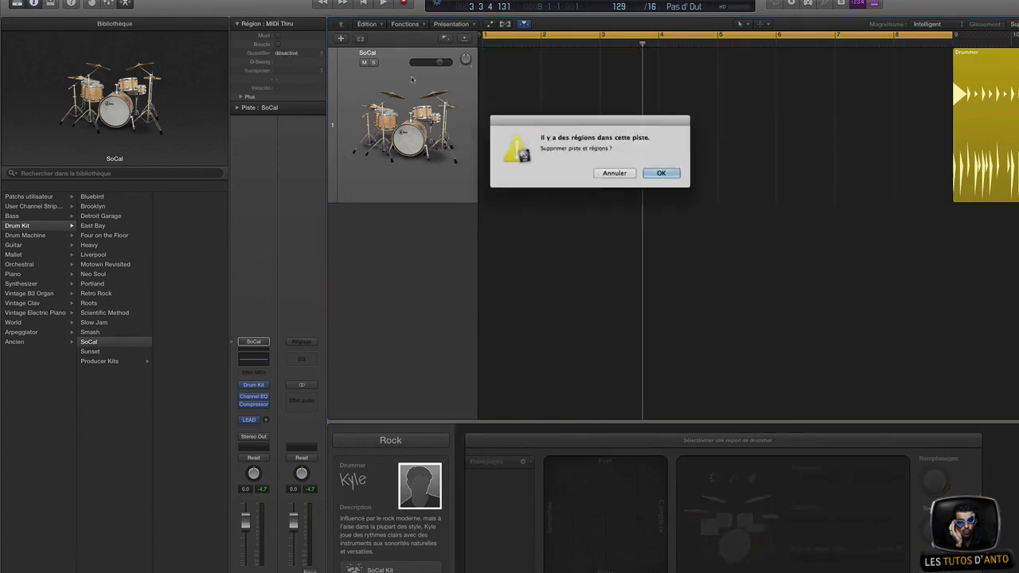
pyautogui.click(661, 175)
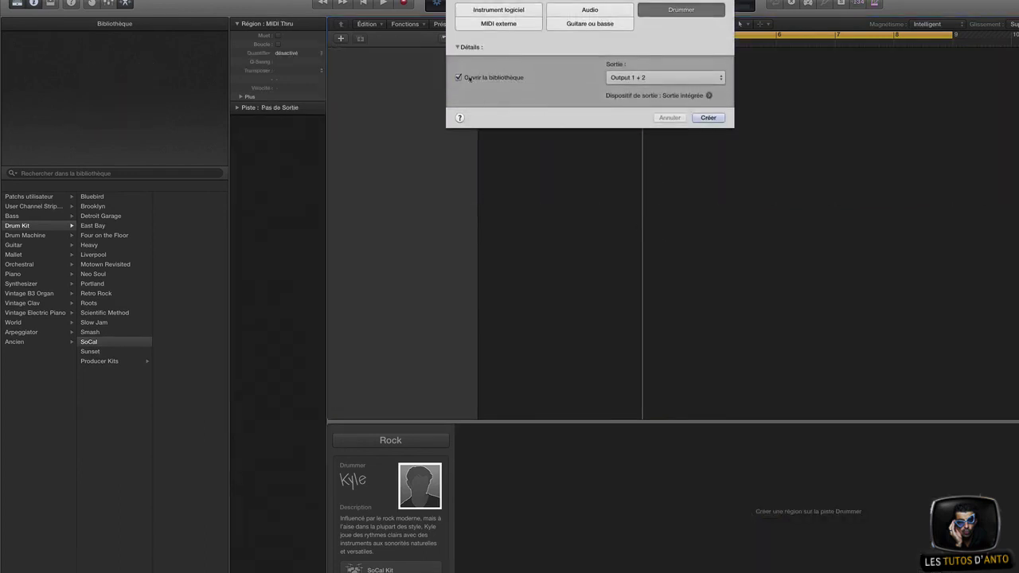
# - Create a new Drummer track on Output 1 + 2 with the library opened, and refresh the library
pyautogui.click(708, 117)
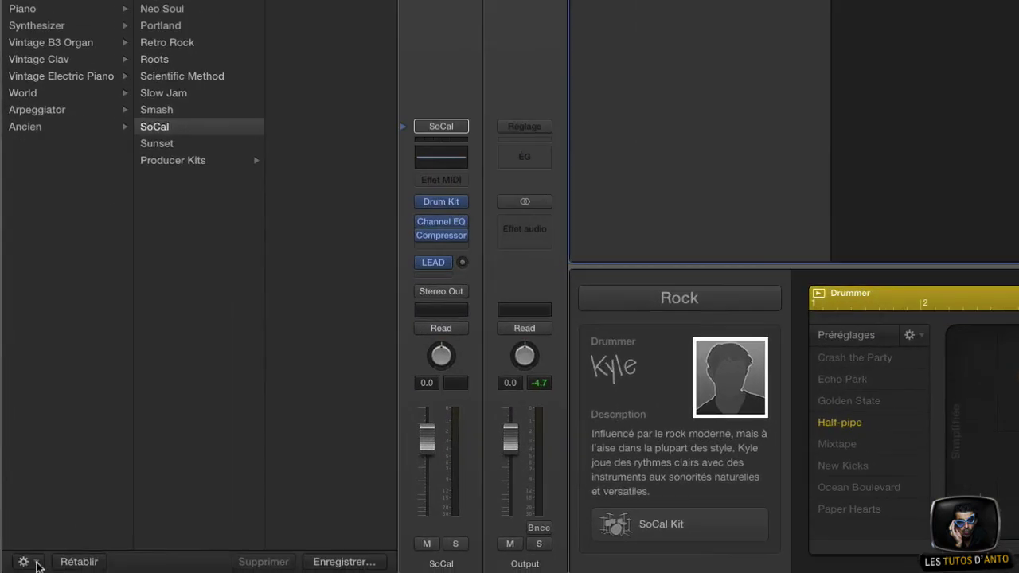
pyautogui.click(13, 572)
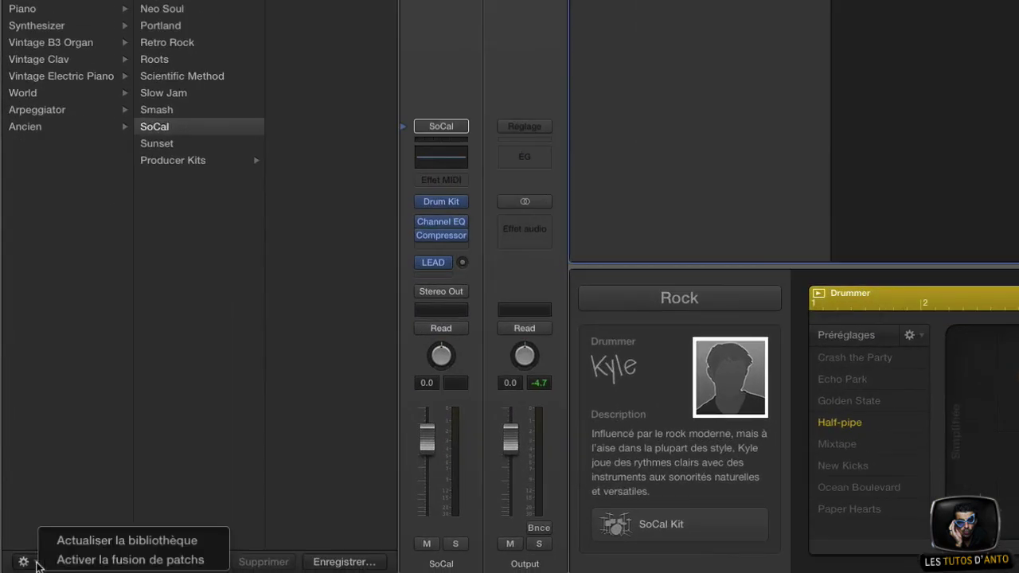
pyautogui.click(191, 543)
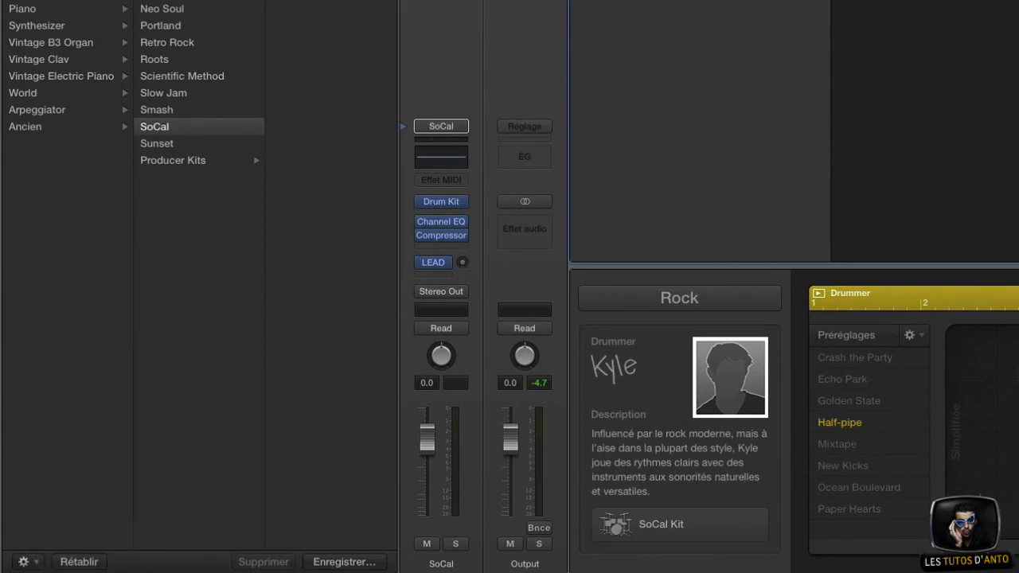